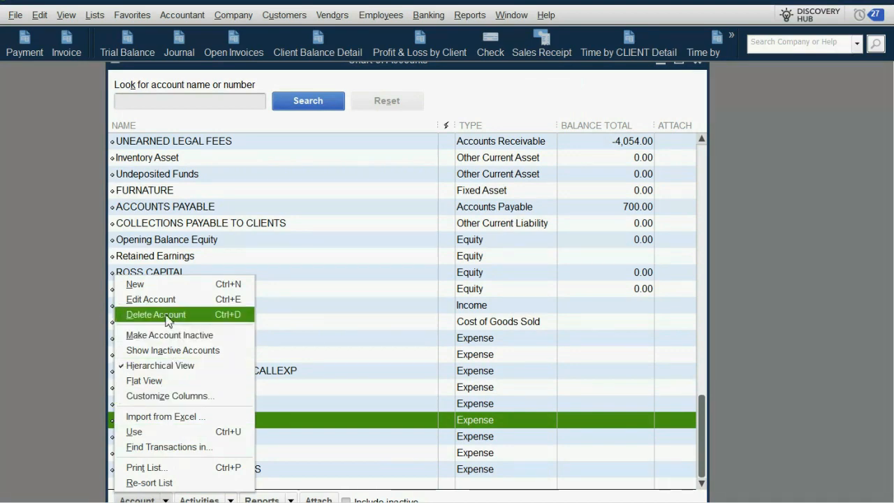
Edit the REPAIR EXPENSE account and turn on tracking of reimbursed expenses in an income account
left_click(170, 300)
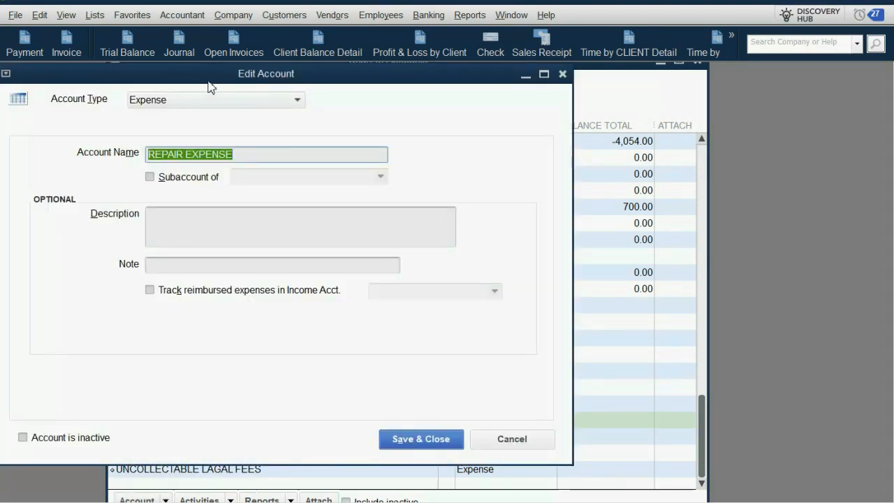
left_click_drag(208, 75, 327, 89)
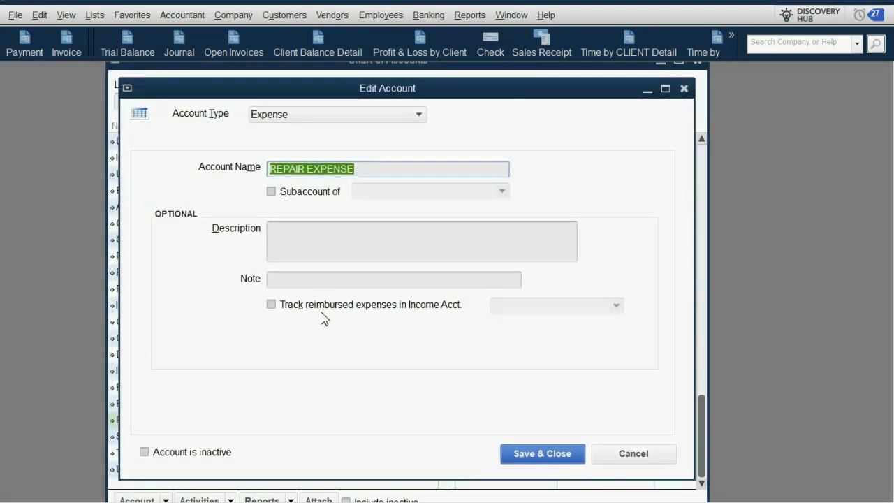
left_click(273, 306)
left_click(272, 305)
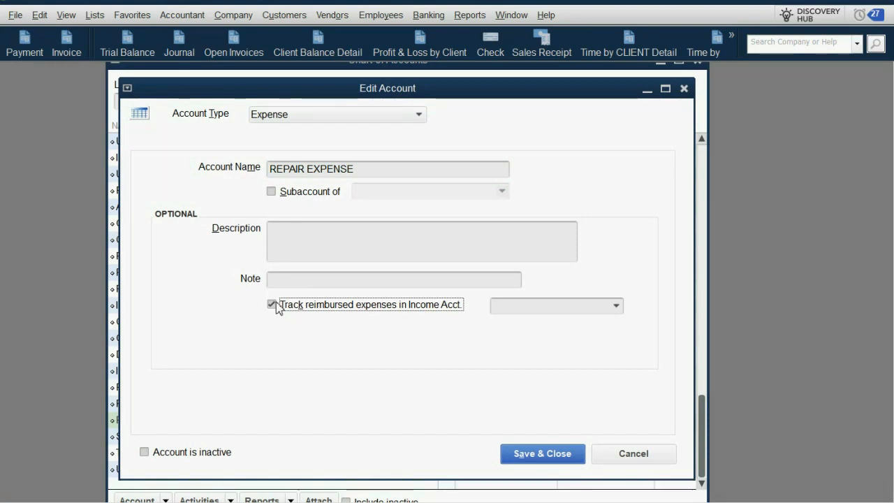
left_click(314, 118)
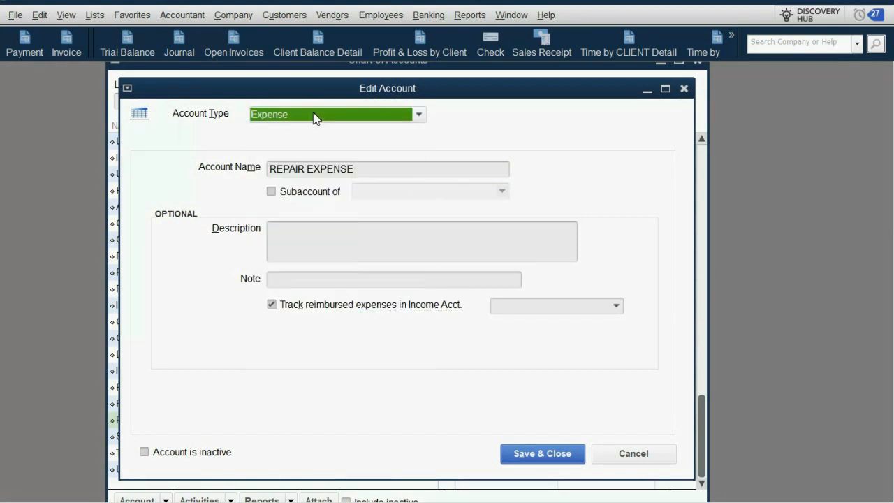
Add the income account INCOME FROM BILLABLE REPAIRS for the reimbursed repair expenses, save both accounts and close the Chart of Accounts
left_click(616, 306)
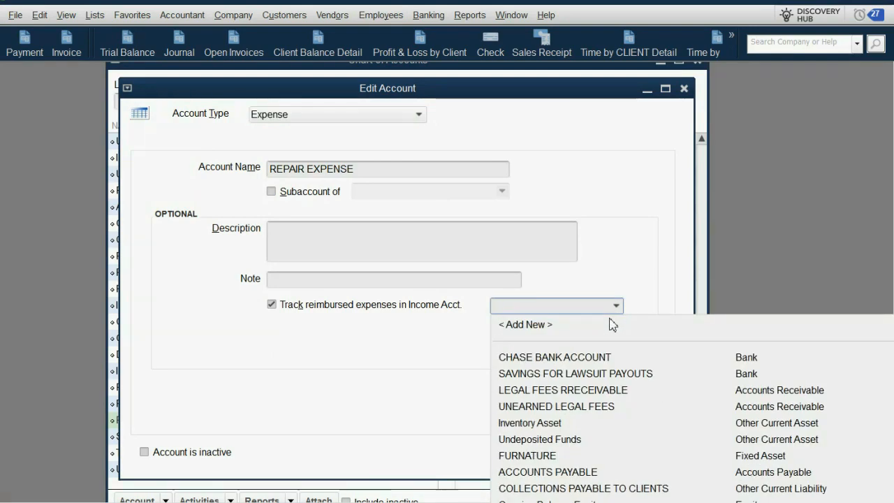
left_click(557, 326)
left_click(281, 158)
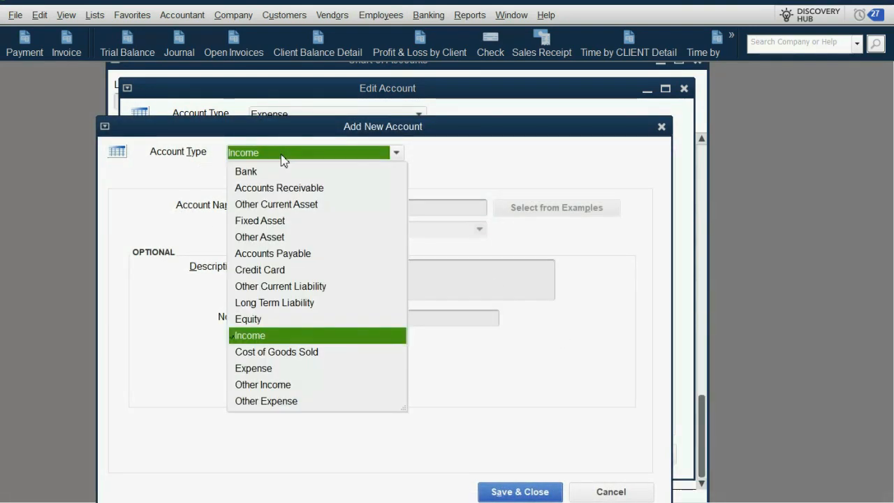
left_click(281, 158)
left_click(300, 210)
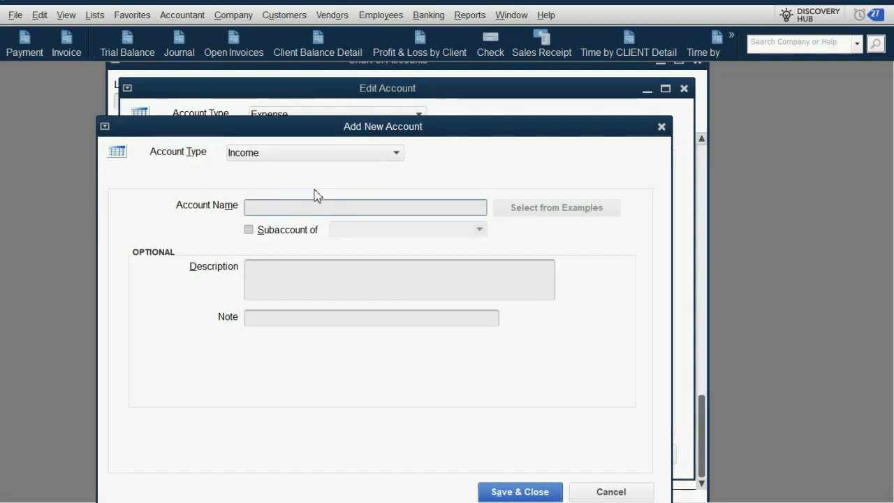
type("INCOME FRO")
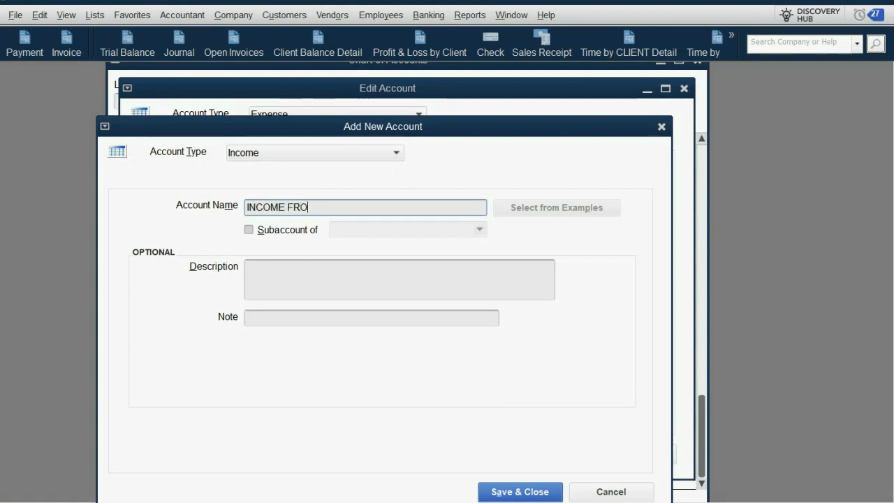
type("M BILLA")
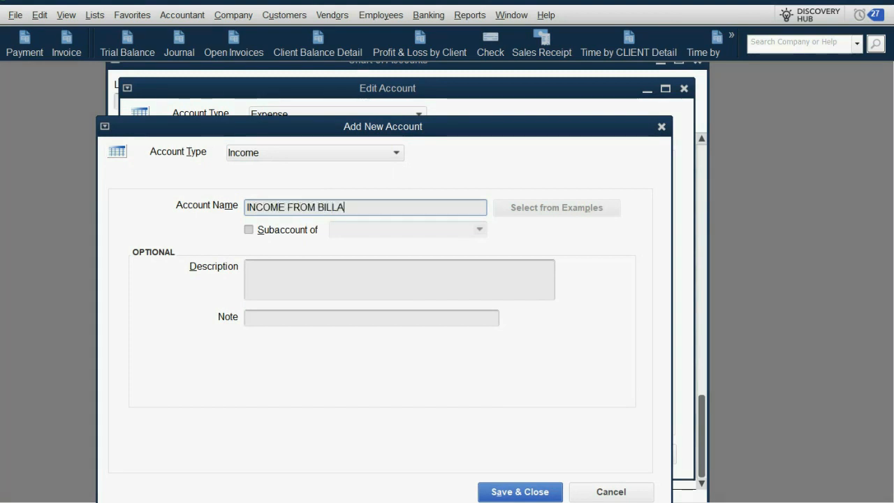
type("BLE REPA")
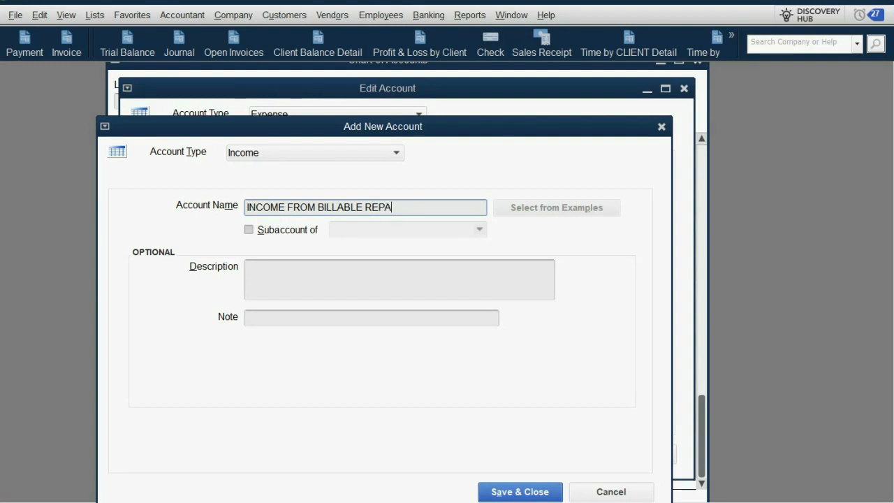
type("IRS")
left_click(519, 492)
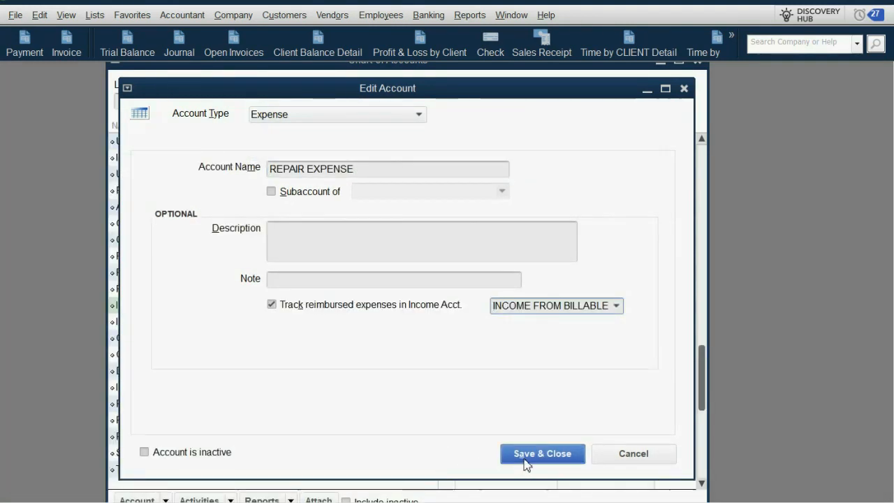
left_click(528, 454)
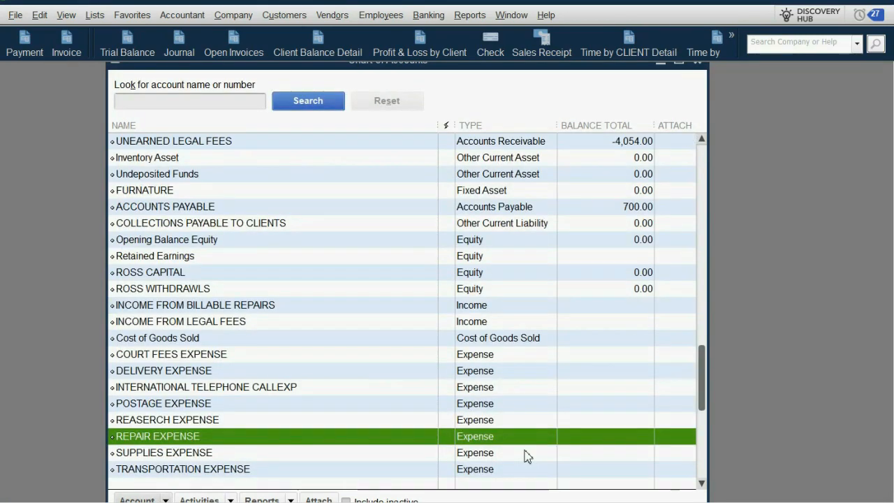
key("Escape")
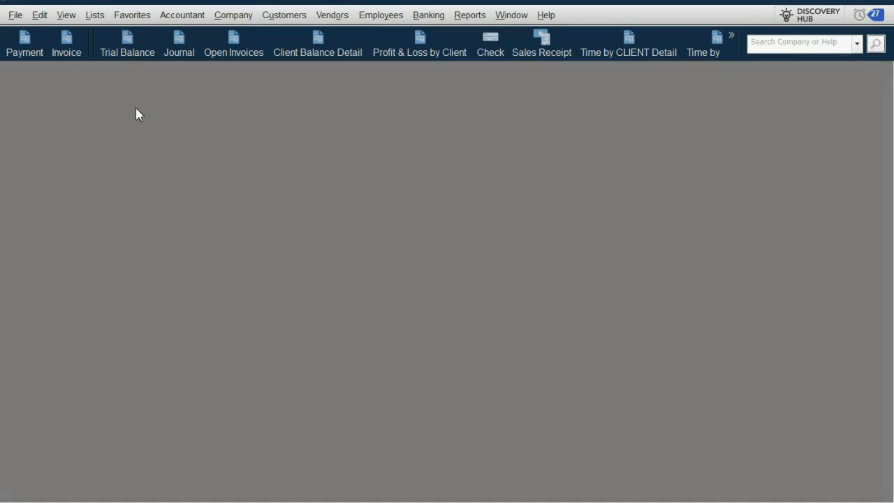
Open the Trial Balance and examine the REPAIR EXPENSE and INCOME FROM BILLABLE REPAIRS amounts
left_click(131, 55)
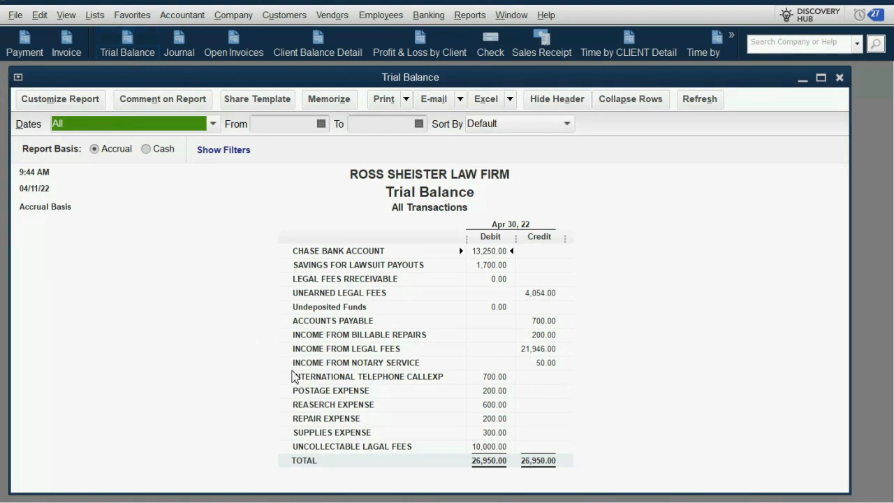
left_click(335, 421)
left_click(487, 421)
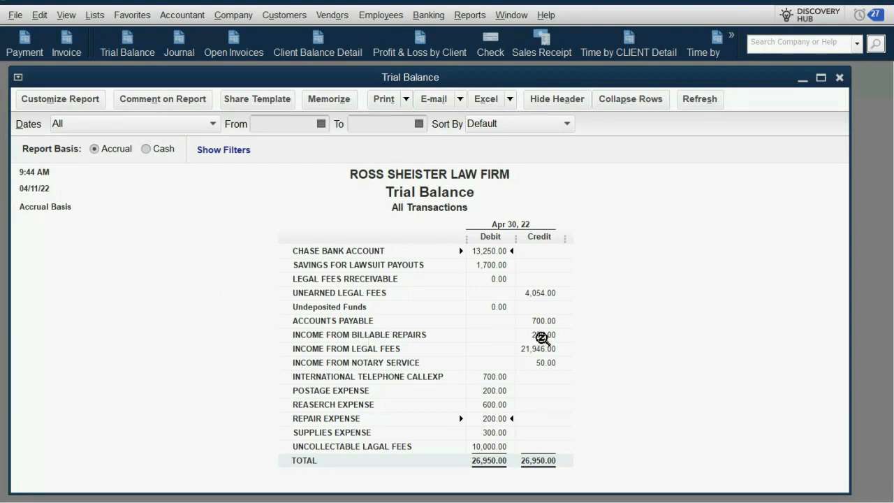
left_click(544, 337)
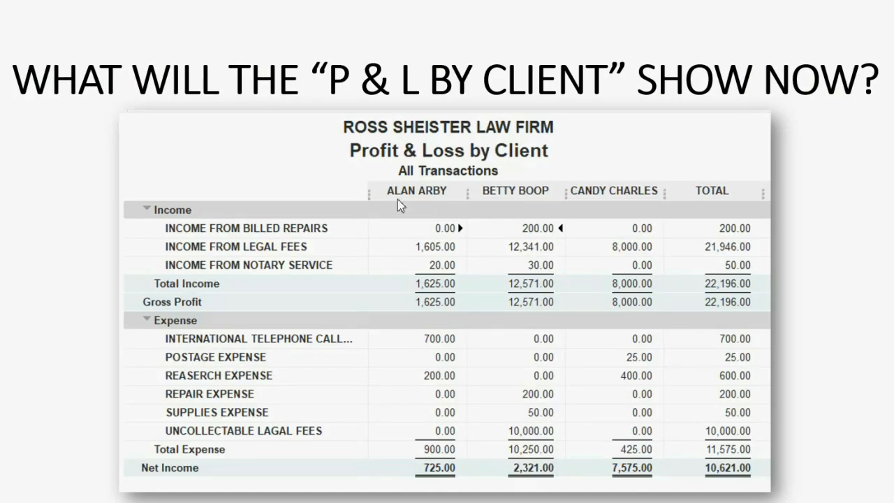
left_click(542, 338)
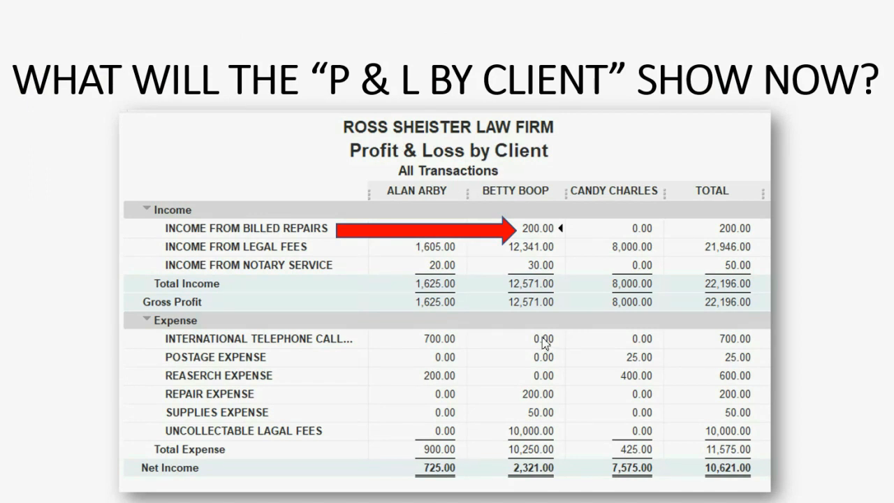
left_click(536, 395)
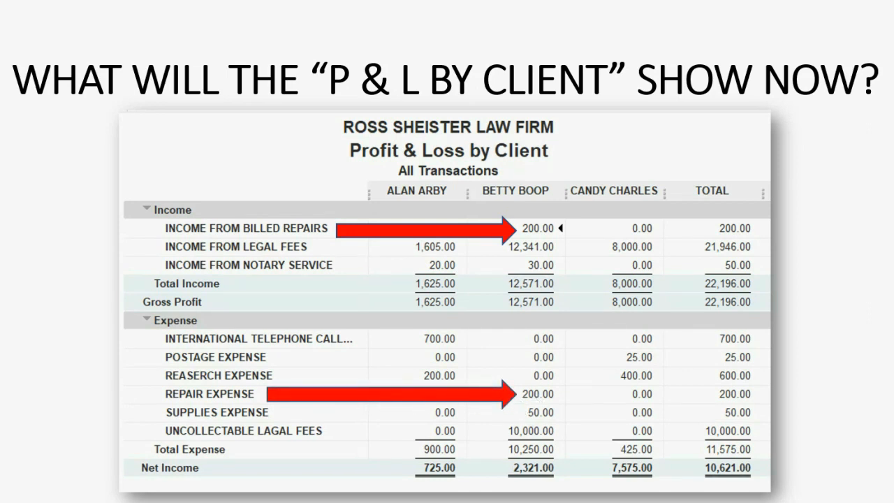
left_click(639, 493)
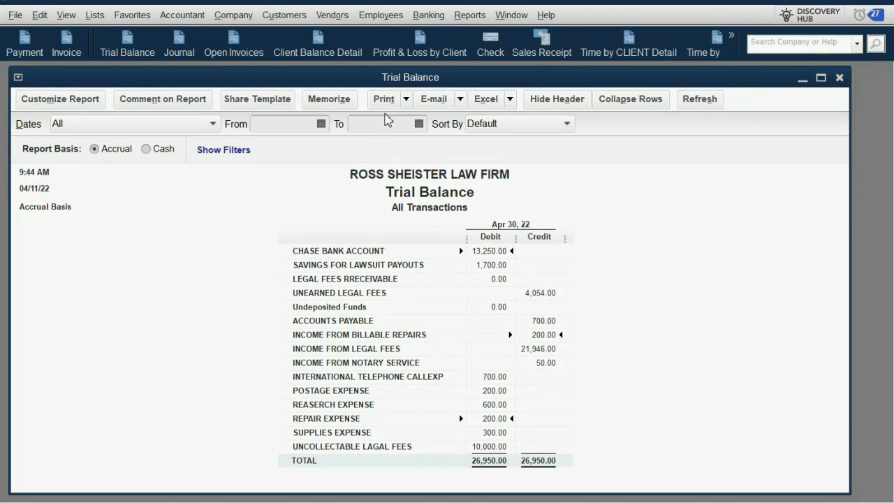
Open the Profit & Loss by Client report to review repair income and expense per client
left_click(424, 48)
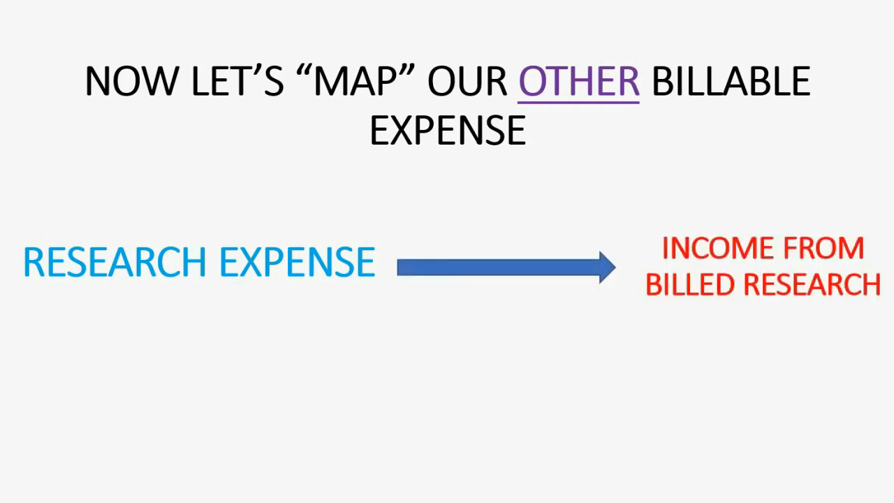
key("Right")
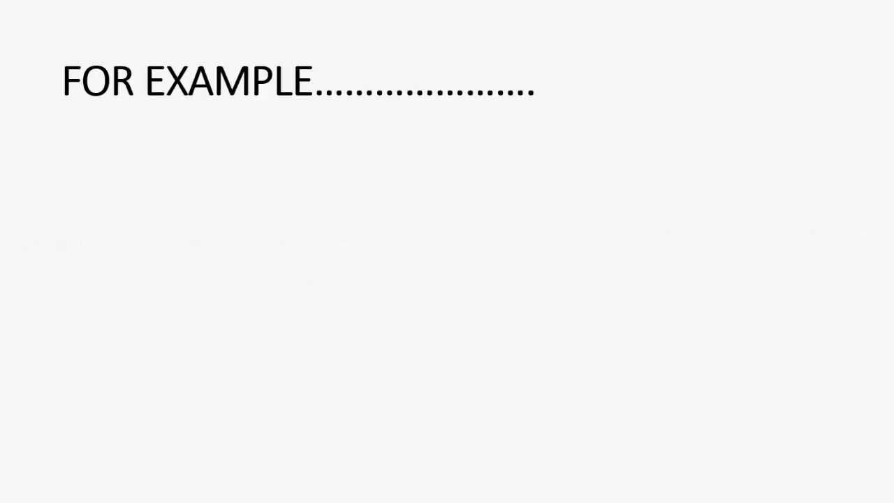
key("Left")
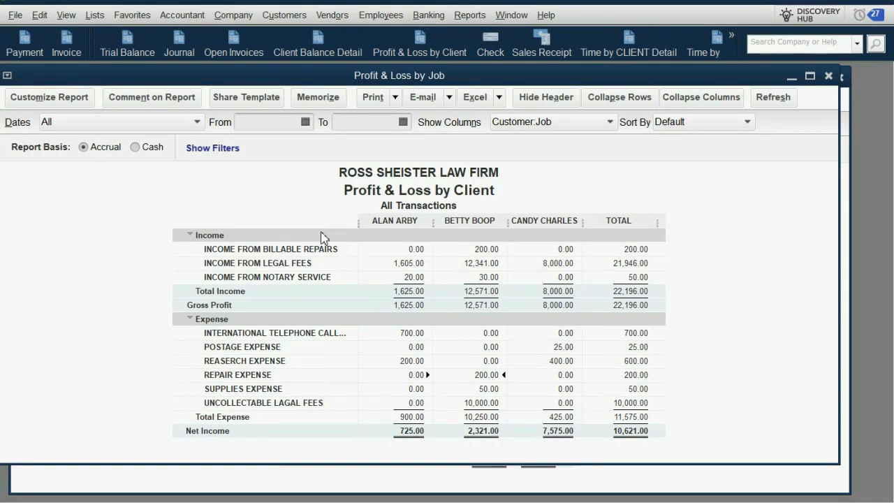
Close the open reports and display the Chart of Accounts
key("Escape")
left_click(94, 15)
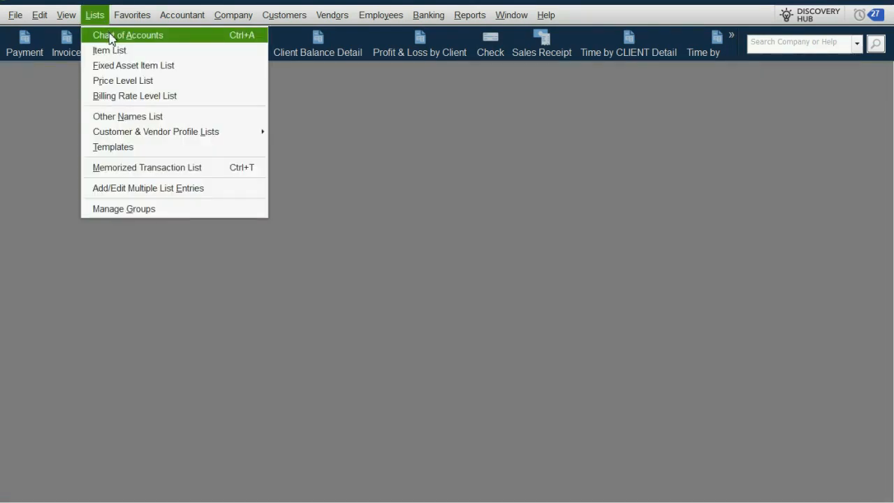
left_click(110, 34)
left_click(143, 470)
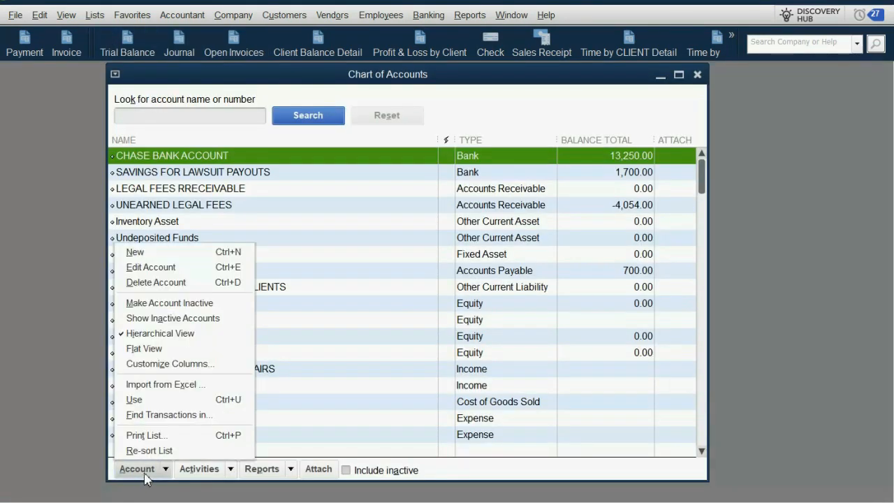
left_click(170, 264)
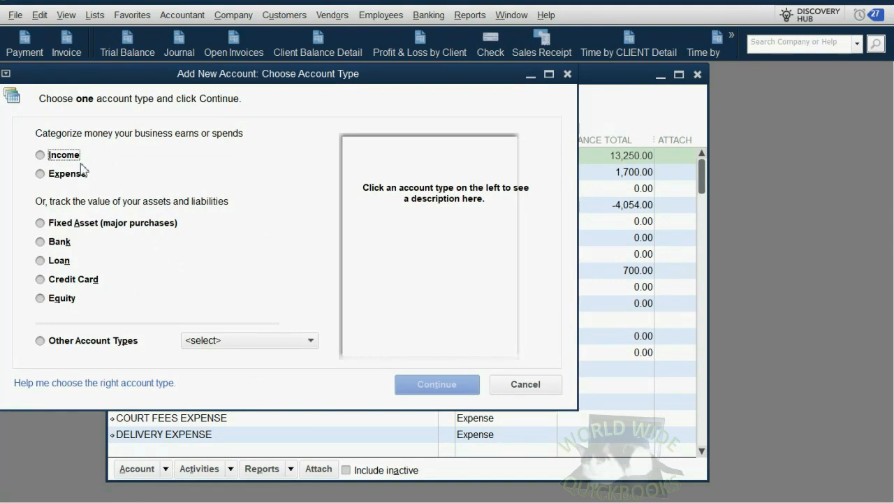
left_click(81, 164)
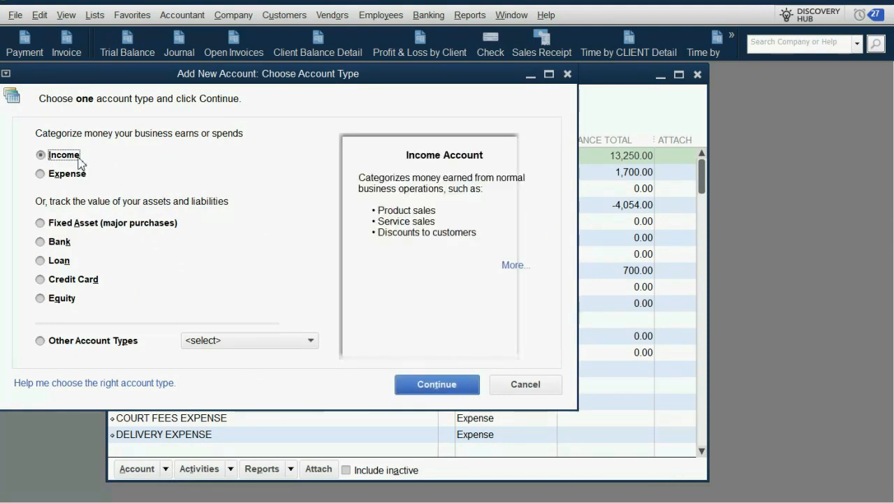
key("Escape")
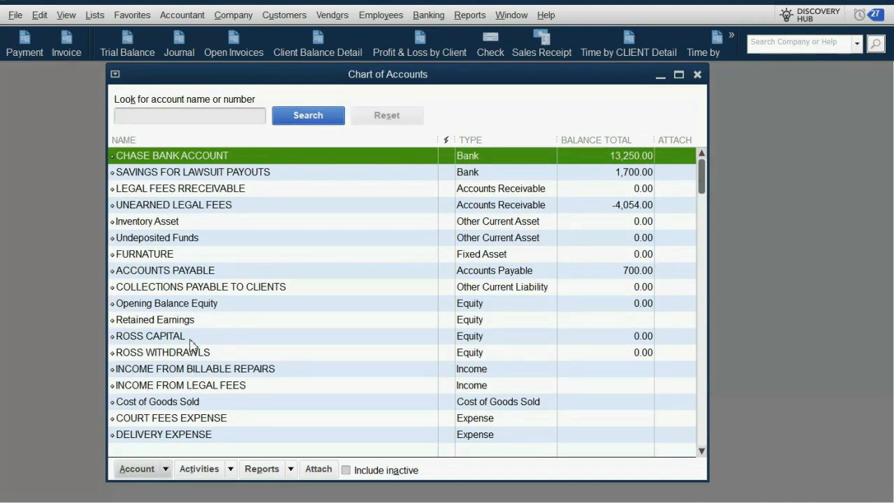
Edit the REASERCH EXPENSE account and enable tracking of its reimbursed expenses in an income account
scroll(206, 393, "down", 3)
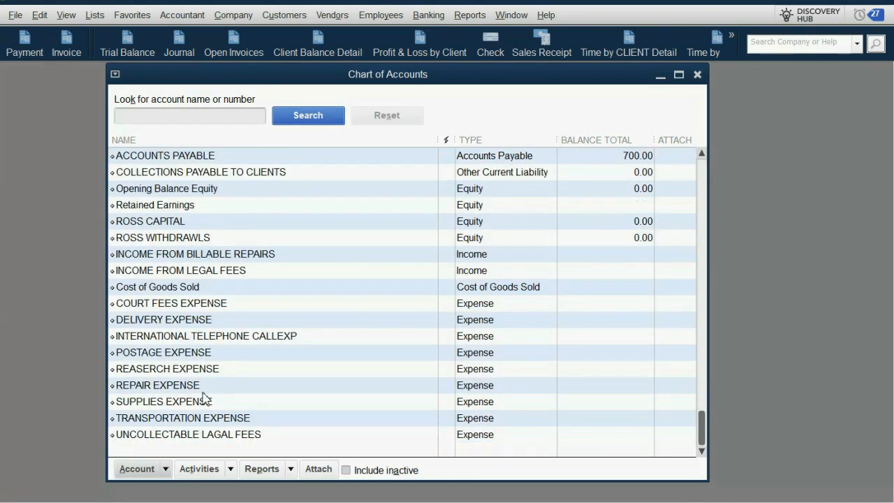
left_click(205, 375)
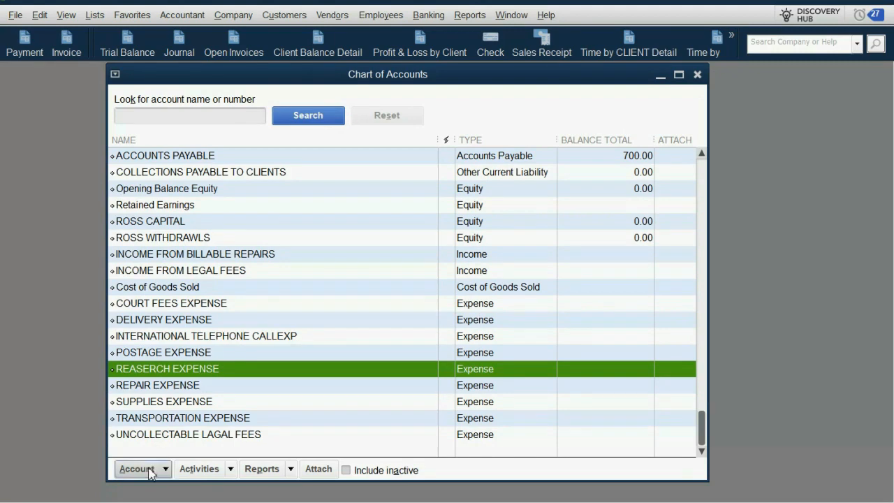
left_click(150, 470)
left_click(184, 273)
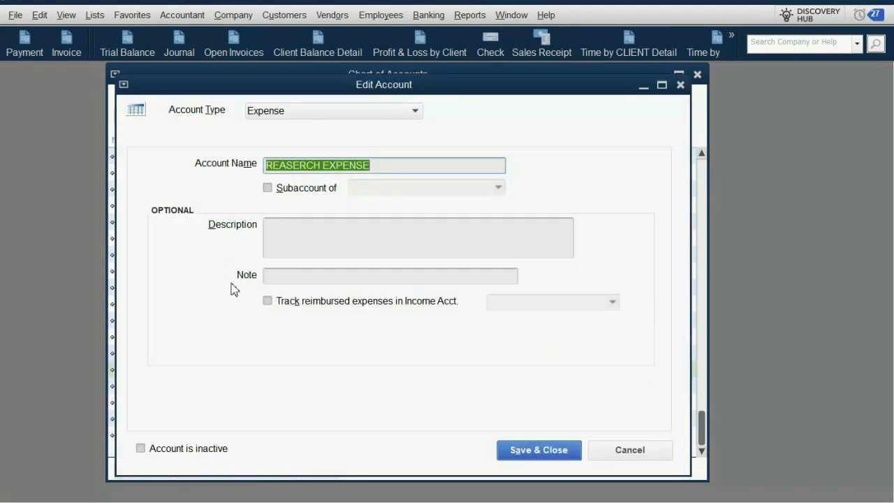
left_click(269, 301)
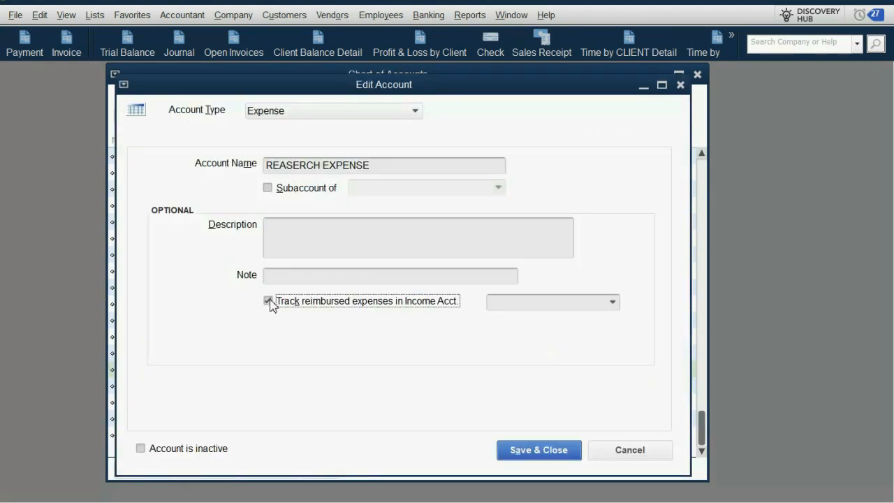
Create the income account INCOME FROM BILLABLE RESEARCH as the reimbursement account for REASERCH EXPENSE and save both accounts
left_click(613, 302)
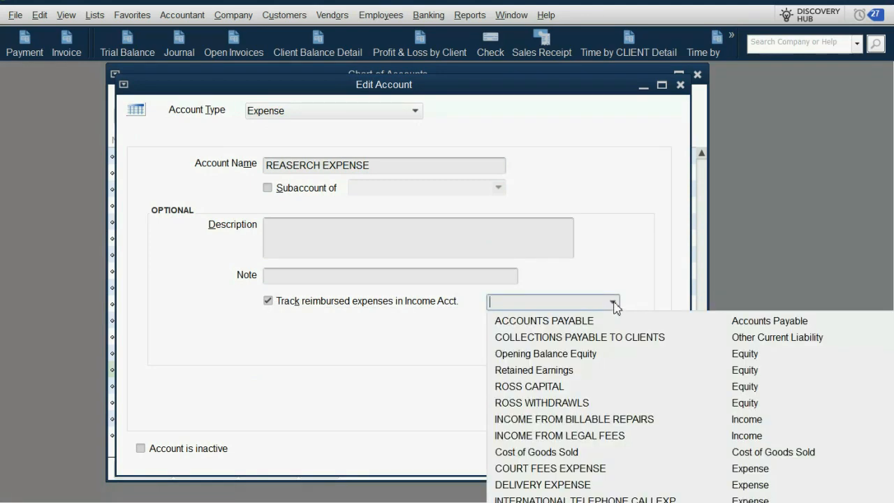
left_click(561, 328)
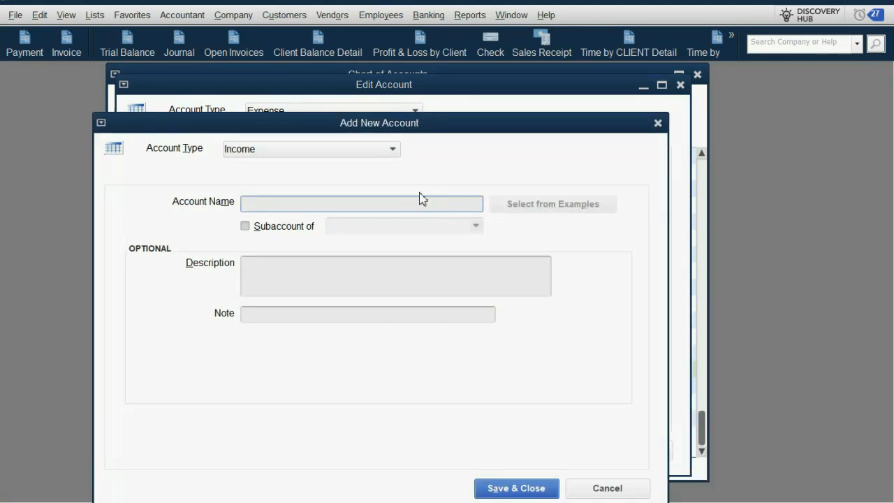
type("RES")
type("EARC")
type("INCOME")
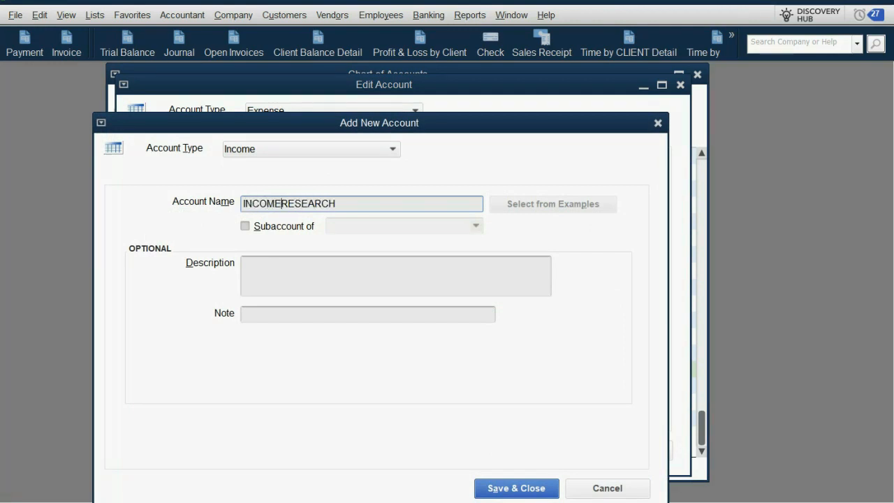
type(" FROM B")
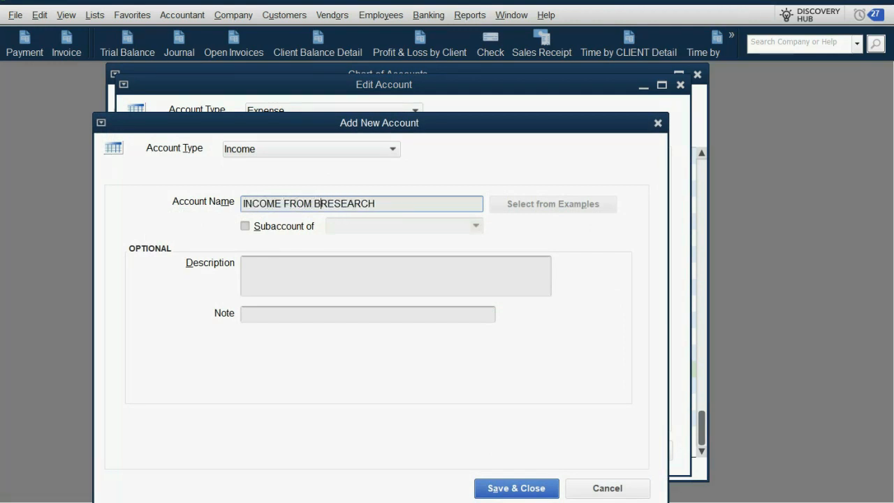
type("ILLABLE")
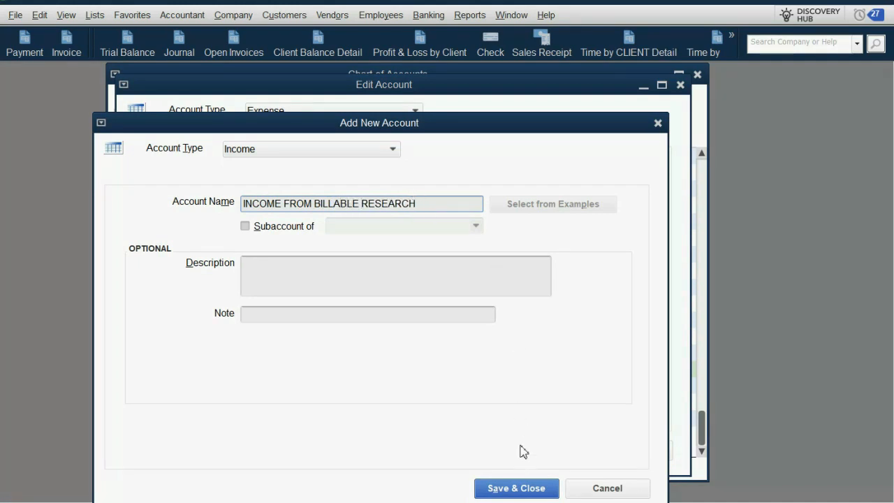
left_click(530, 489)
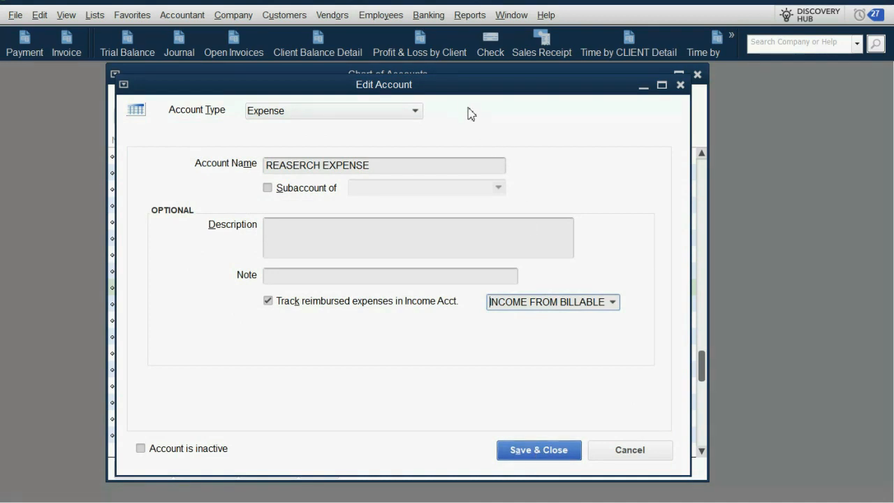
left_click_drag(467, 90, 471, 96)
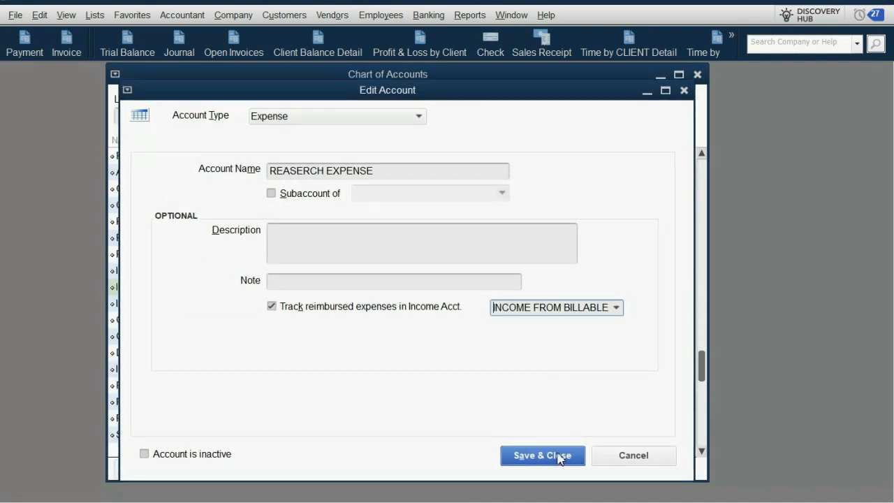
left_click(565, 455)
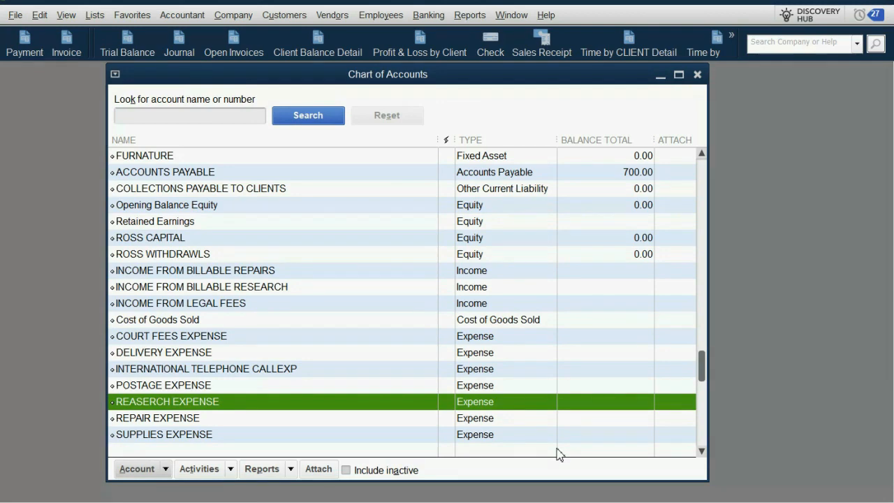
Close the Chart of Accounts and open the Trial Balance report
key("Escape")
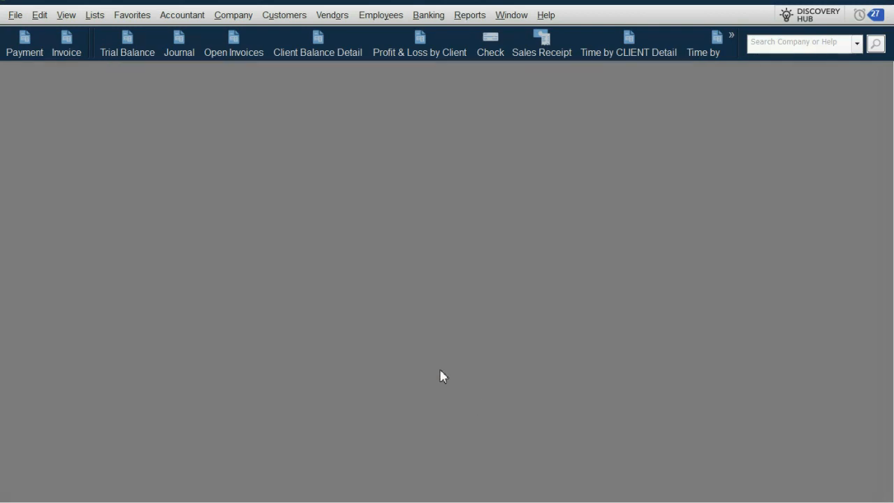
left_click(127, 47)
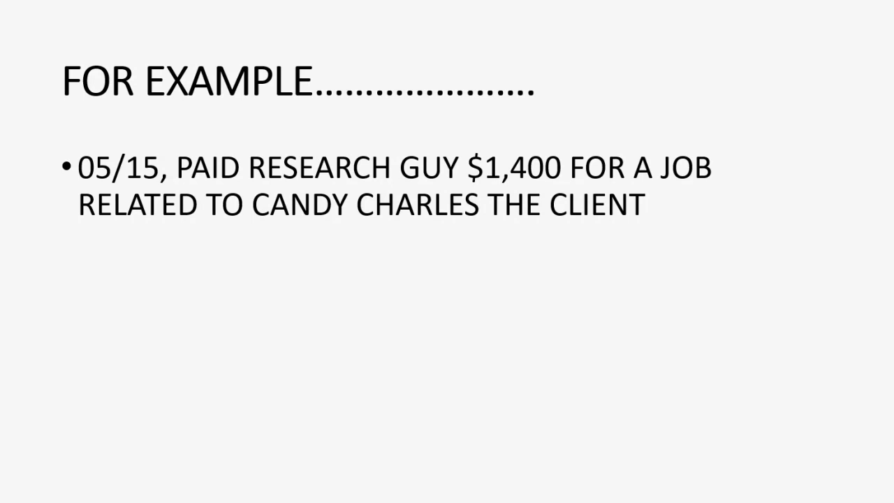
left_click(712, 265)
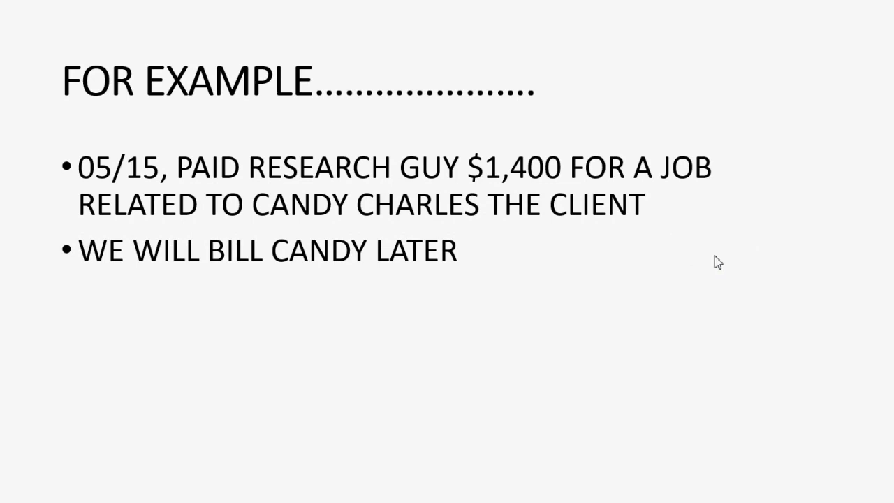
left_click(718, 262)
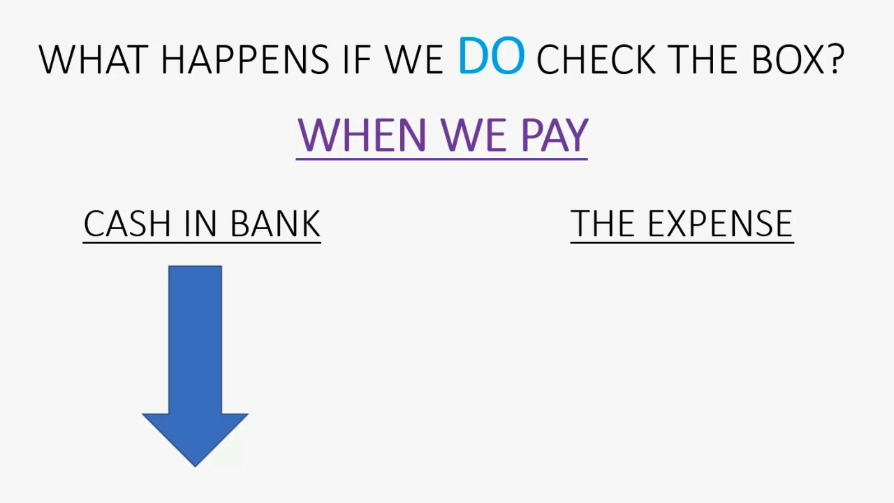
key("Right")
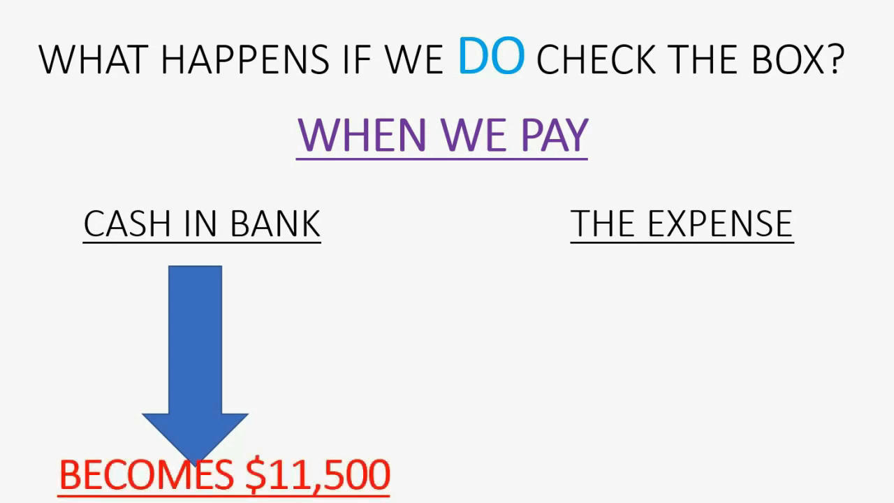
key("Right")
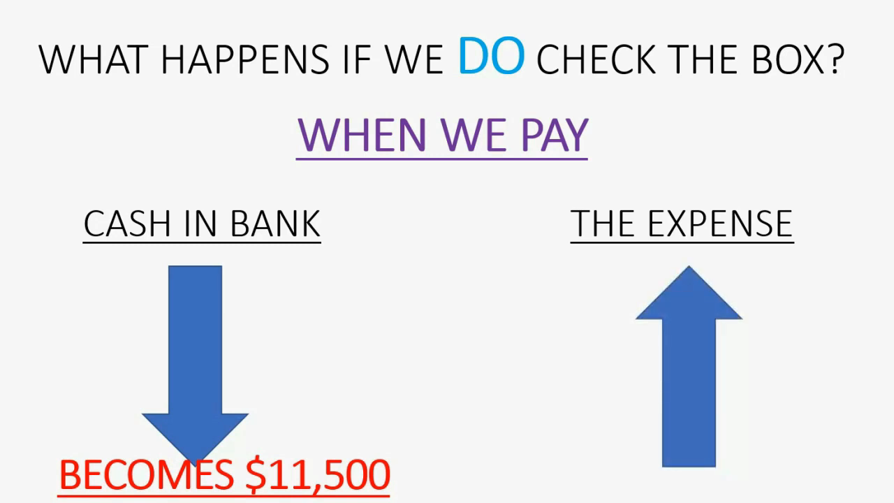
key("Right")
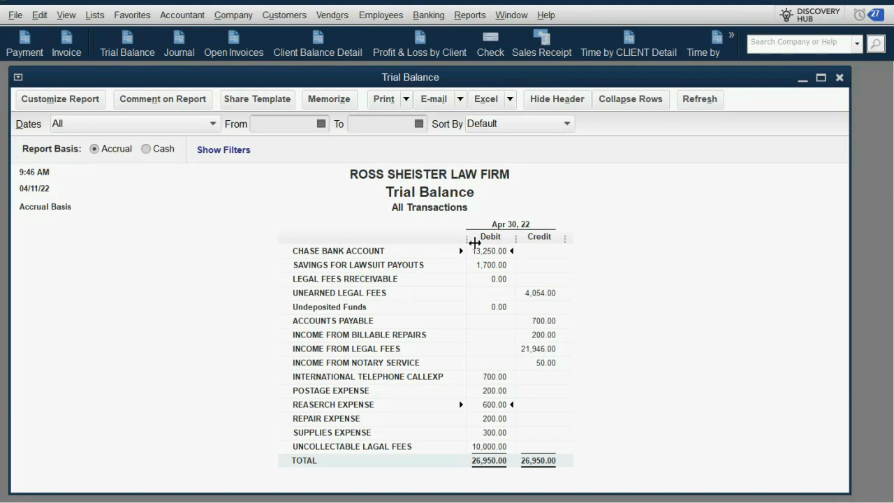
Start a new check and set its date to 05/15/2017
left_click(493, 44)
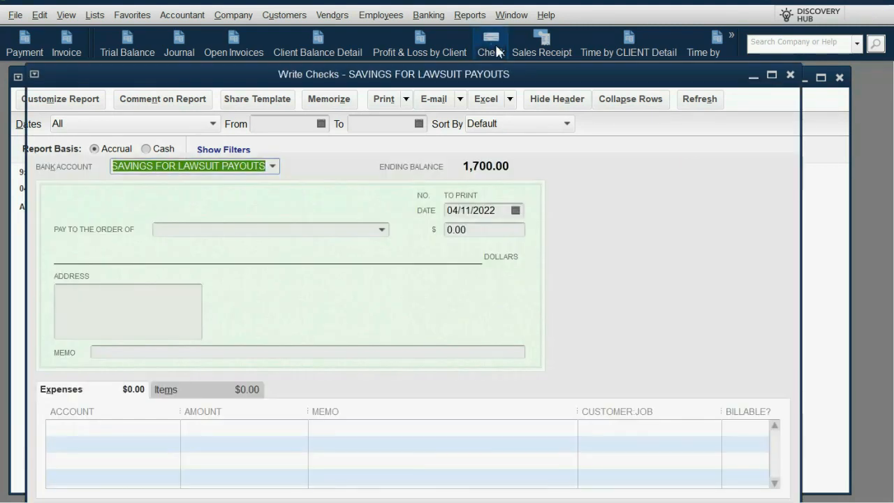
left_click(516, 210)
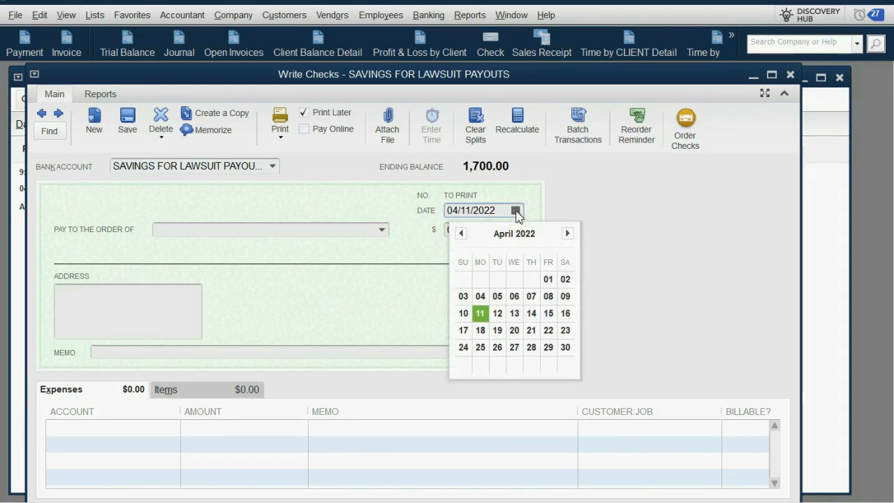
left_click(461, 234)
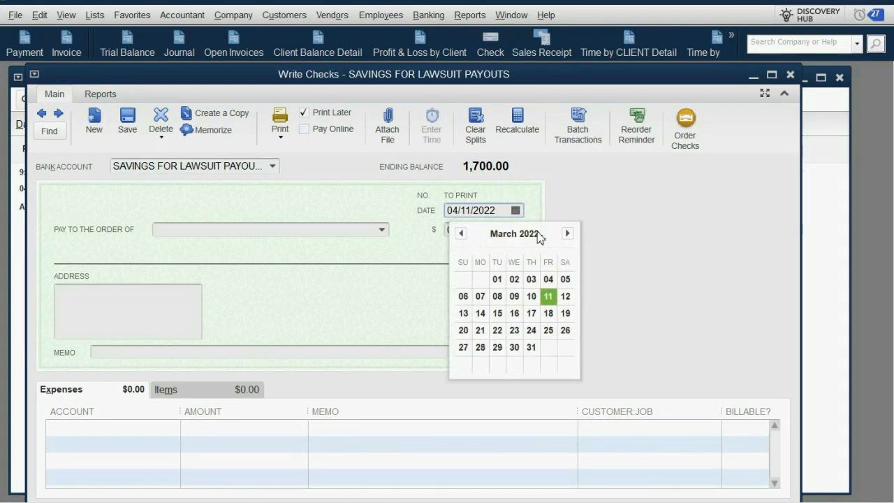
left_click(567, 233)
left_click(568, 234)
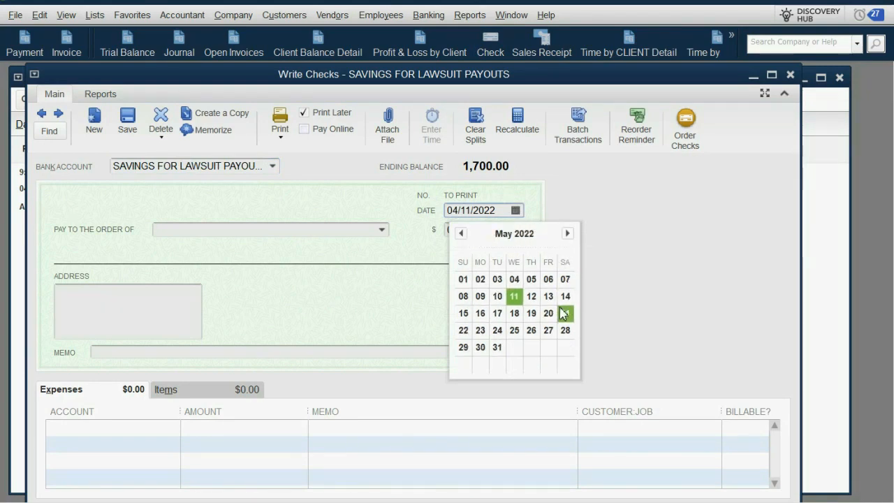
left_click(464, 313)
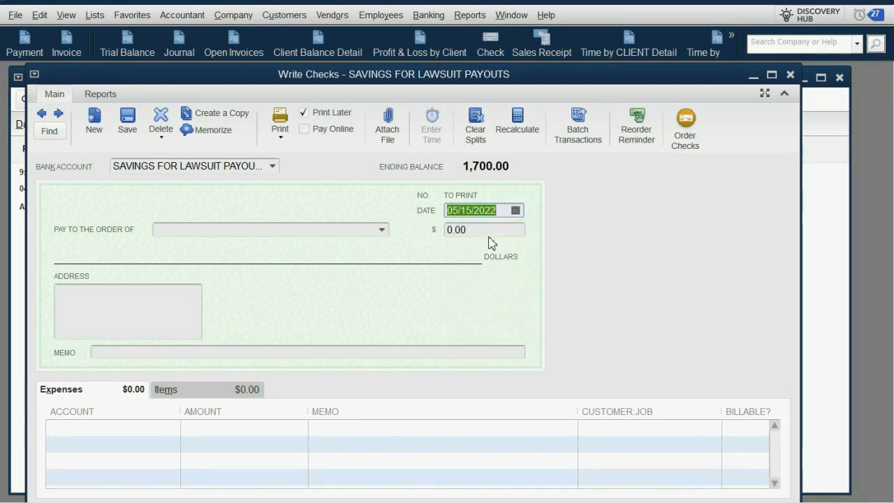
left_click(497, 211)
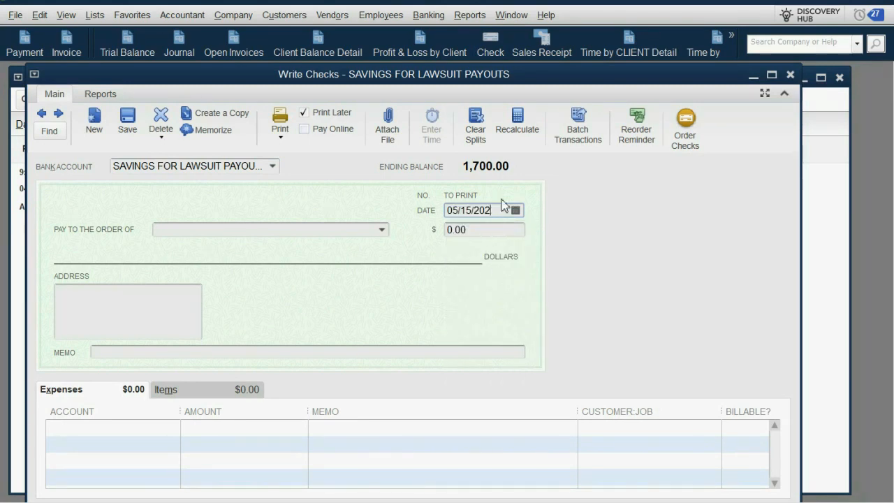
key("BackSpace")
type("17")
key("Tab")
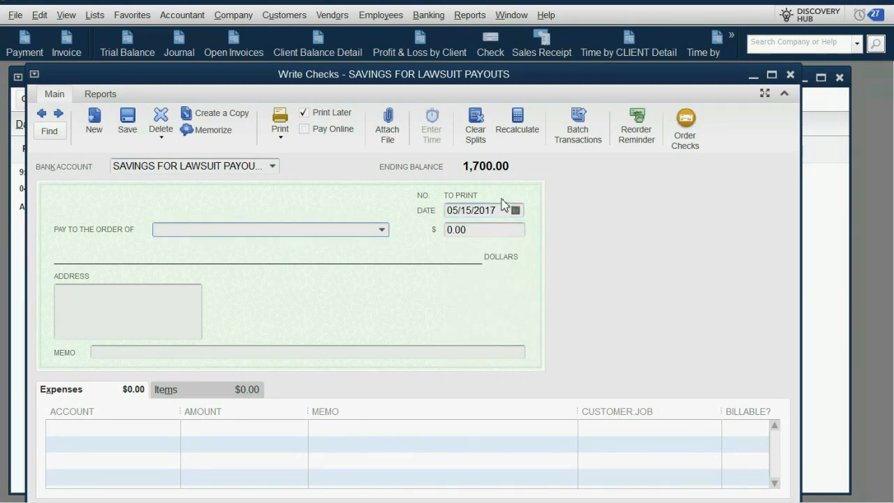
Draw the check on CHASE BANK ACCOUNT and dismiss the default account notice
left_click(274, 168)
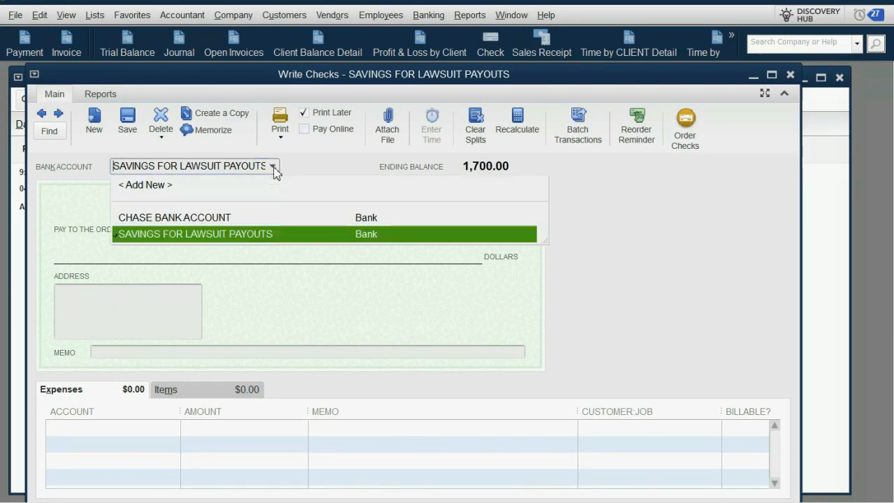
left_click(265, 215)
left_click(429, 253)
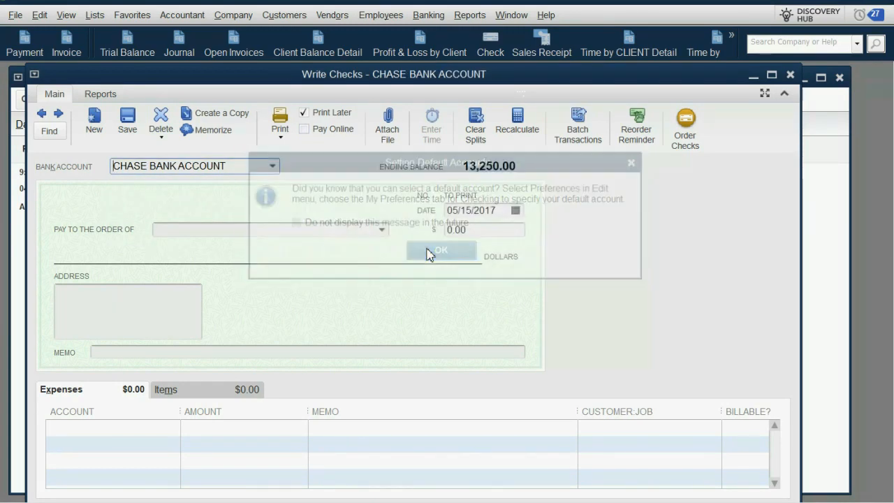
Add RESEARCH GUY as a new vendor and make it the payee of the check
left_click(383, 231)
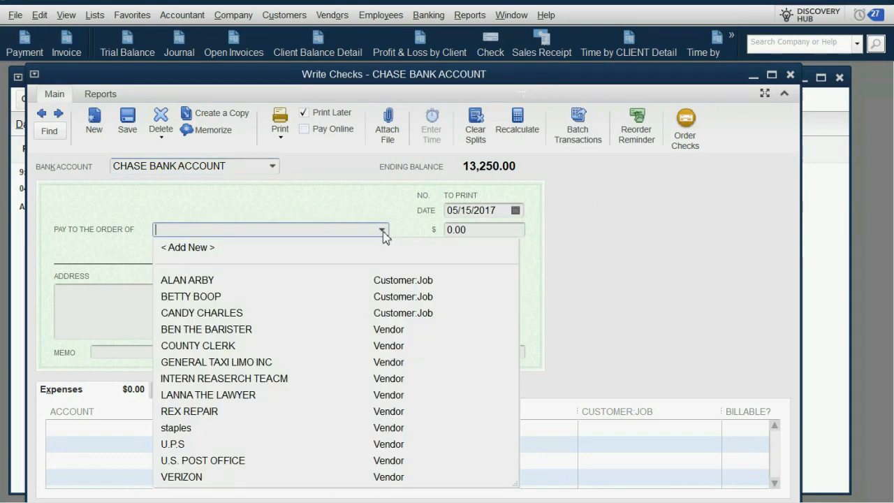
left_click(297, 251)
left_click(384, 277)
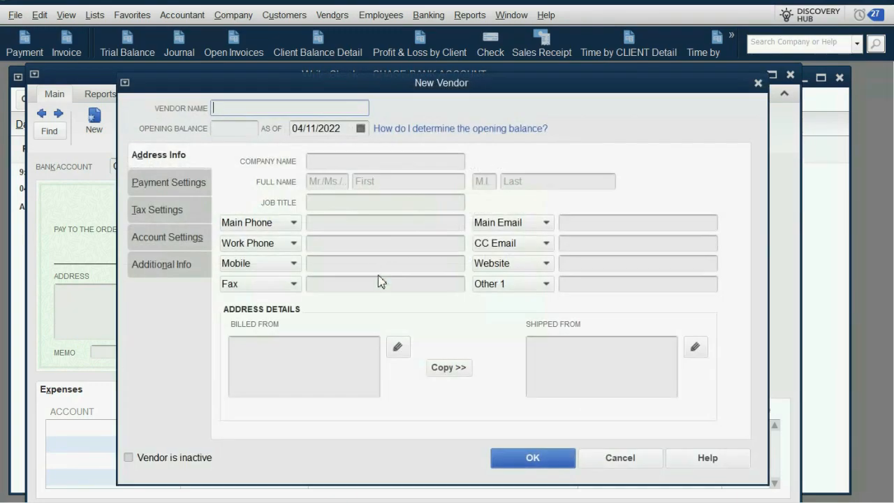
type("RESEA")
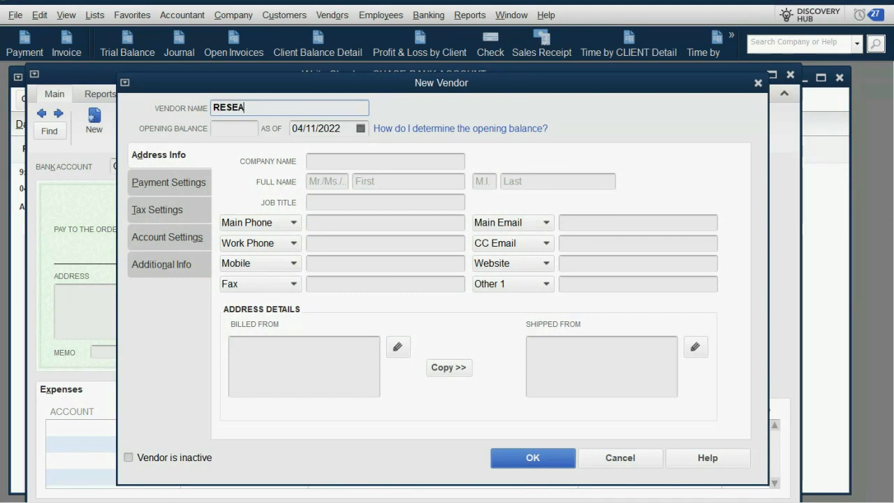
type("RCH GU")
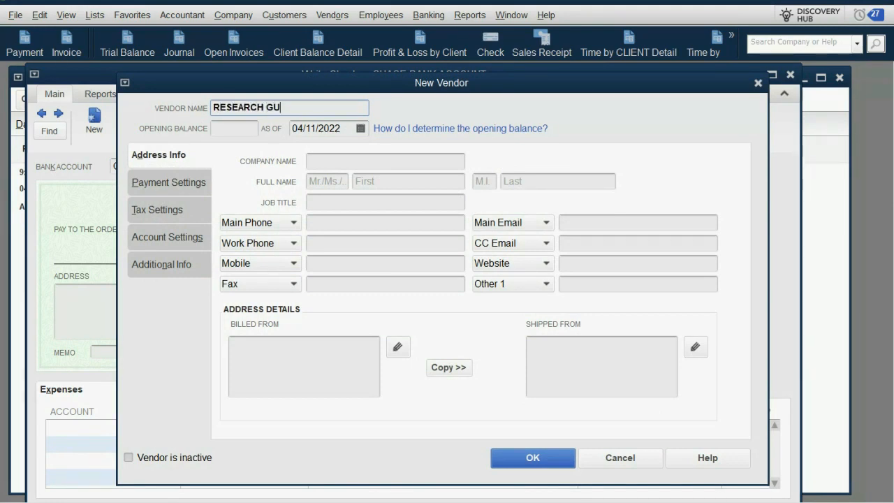
type("Y")
key("Return")
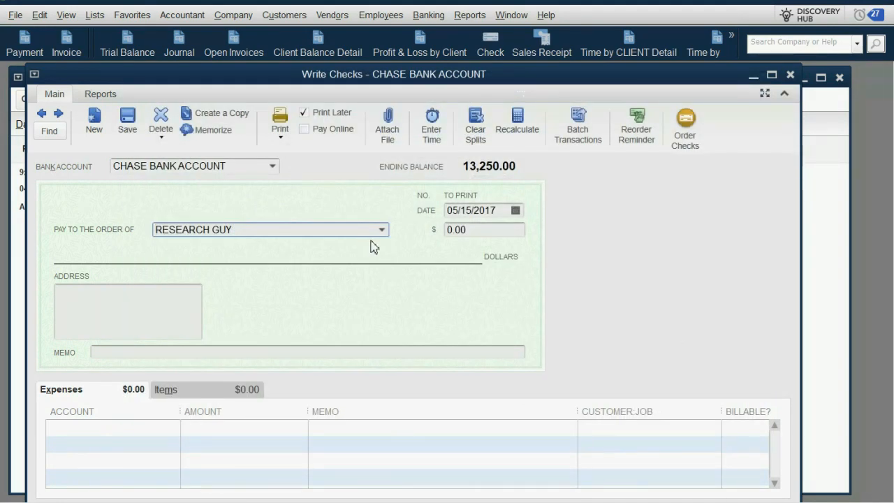
Charge the check to REASERCH EXPENSE on the first expense line and set the check amount to 1,400
left_click(176, 429)
left_click(173, 428)
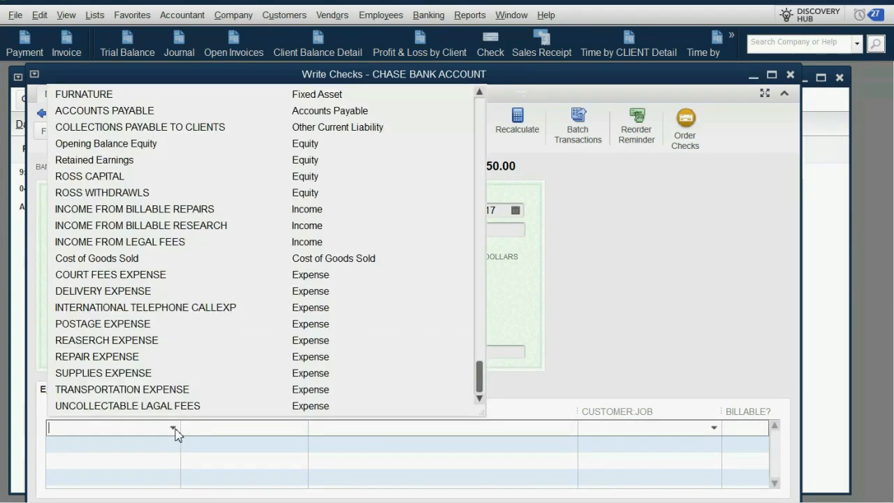
left_click(203, 341)
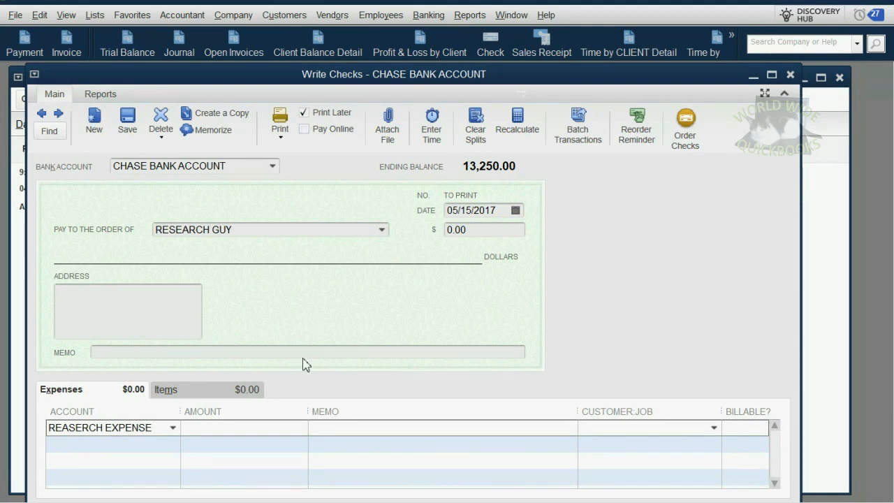
left_click(490, 238)
left_click_drag(475, 240, 429, 232)
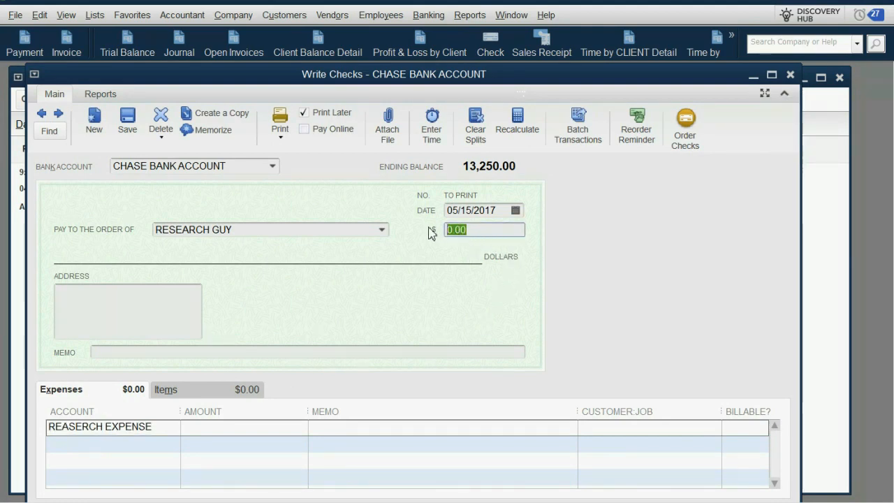
type("1,400")
key("Tab")
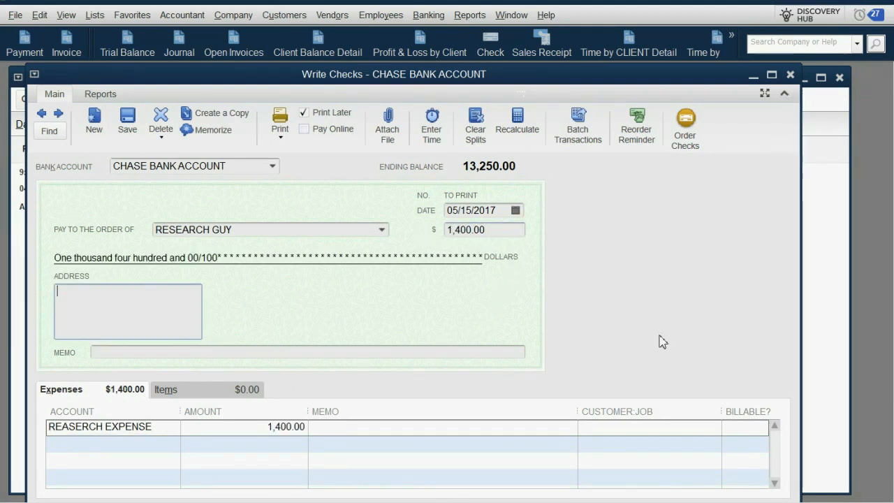
Assign the client the research job relates to as the Customer:Job on the REASERCH EXPENSE line
left_click(707, 429)
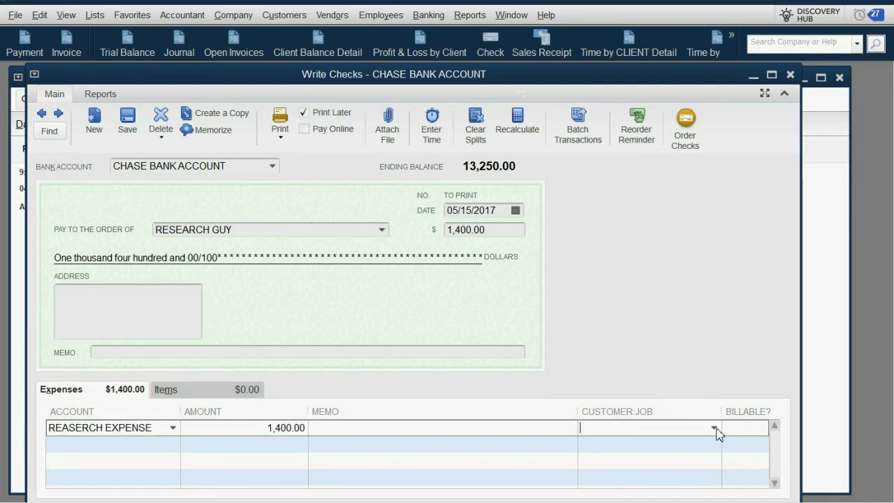
left_click(717, 429)
left_click(706, 502)
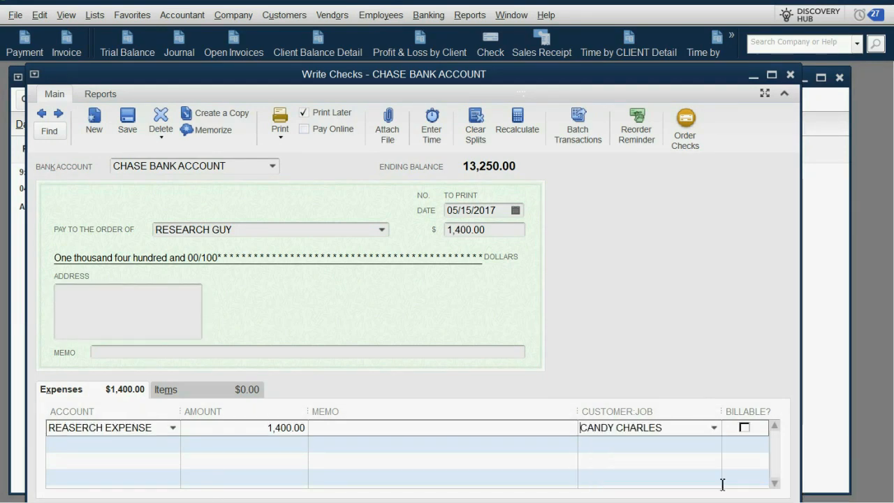
Mark the REASERCH EXPENSE line as billable, then save and close the check
left_click(745, 428)
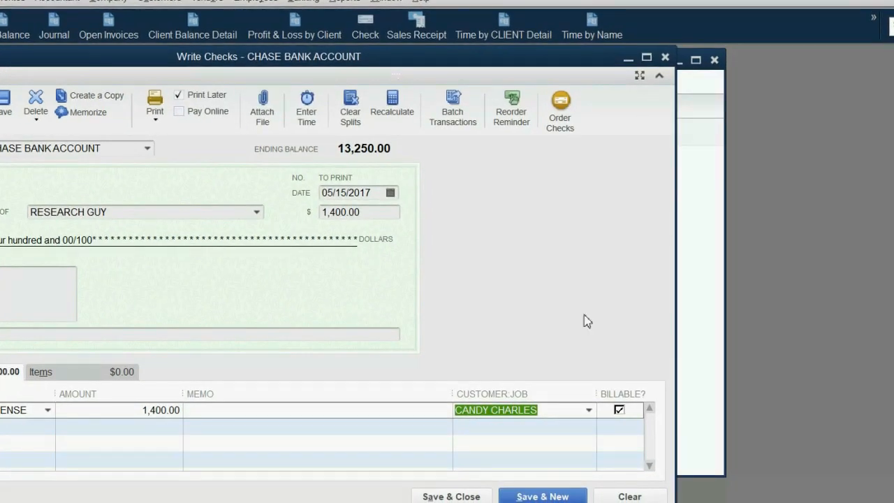
left_click(453, 500)
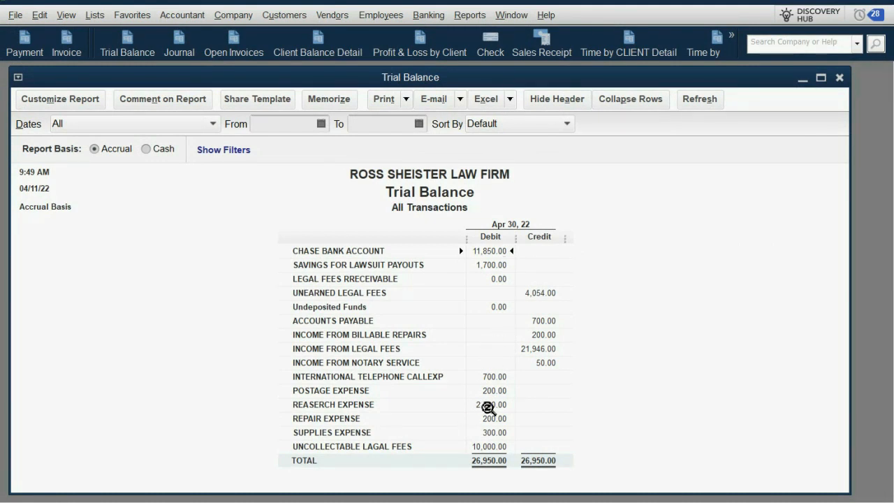
Examine the individual transactions behind the REASERCH EXPENSE balance in the Trial Balance, then close the detail report
double_click(488, 405)
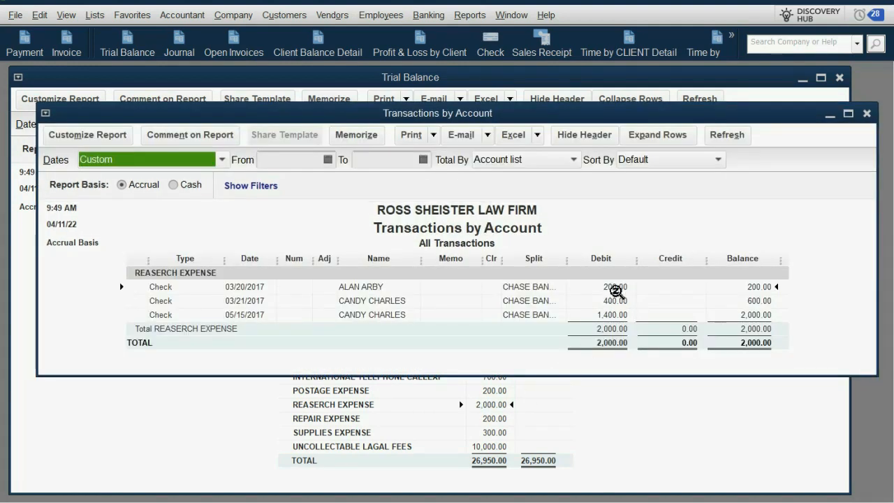
left_click(620, 288)
left_click(618, 302)
left_click(617, 315)
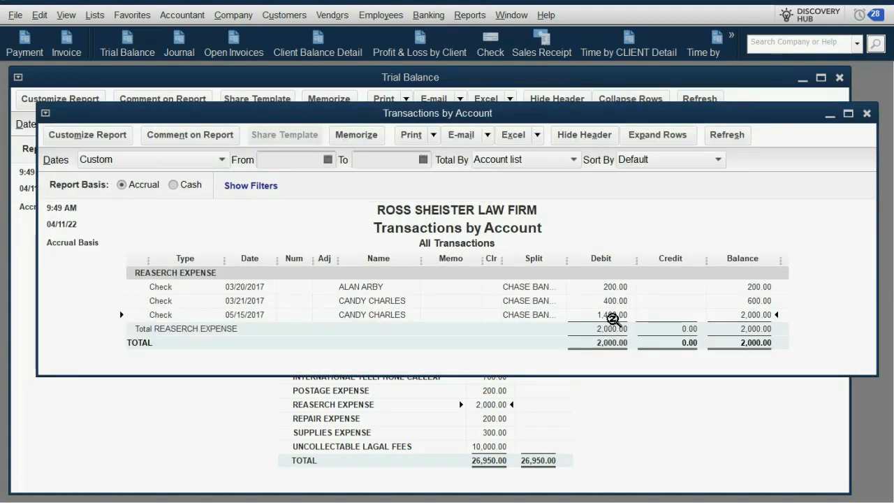
key("Escape")
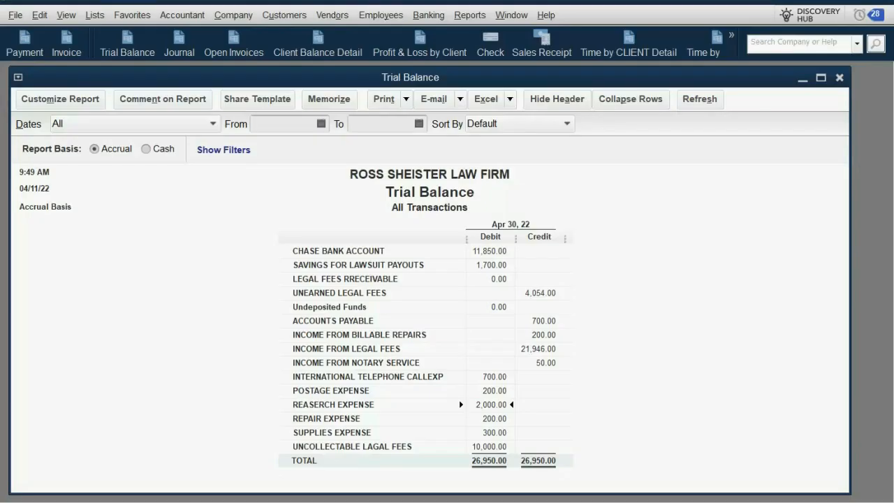
Examine REASERCH EXPENSE in the Profit & Loss by Client report, including the transactions of the client charged for the 05/15/2017 check, and close the reports
left_click(422, 56)
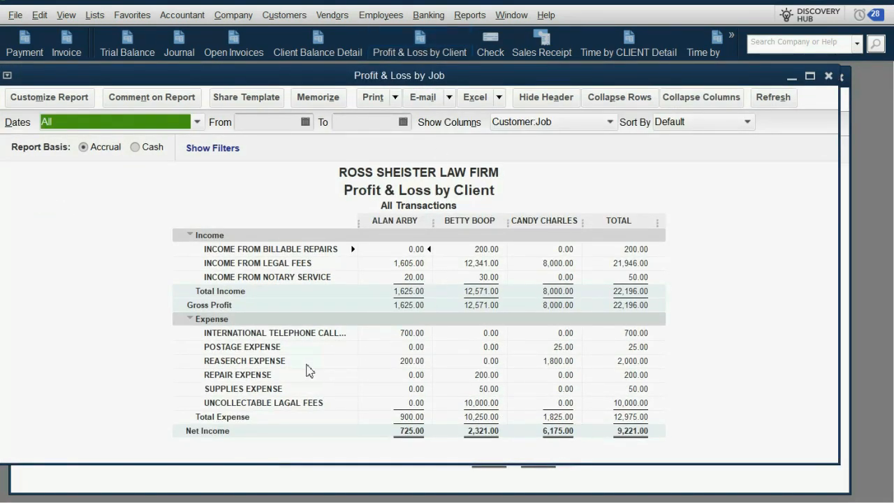
left_click(308, 364)
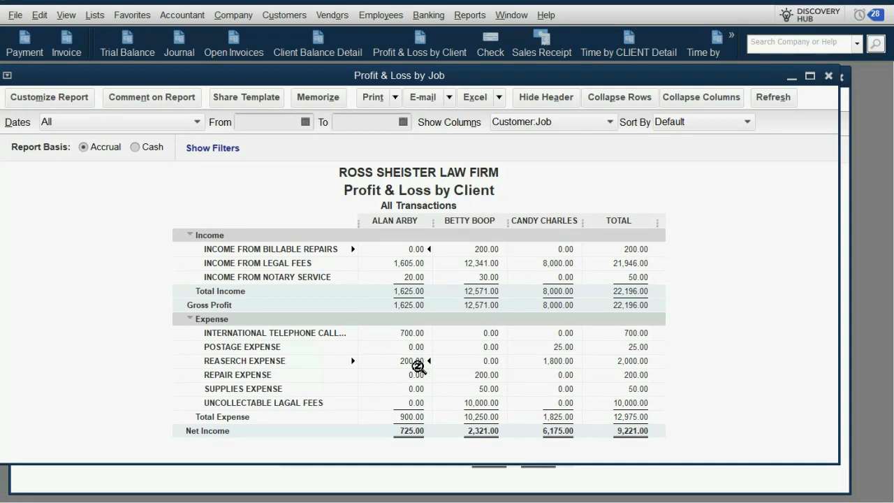
double_click(552, 364)
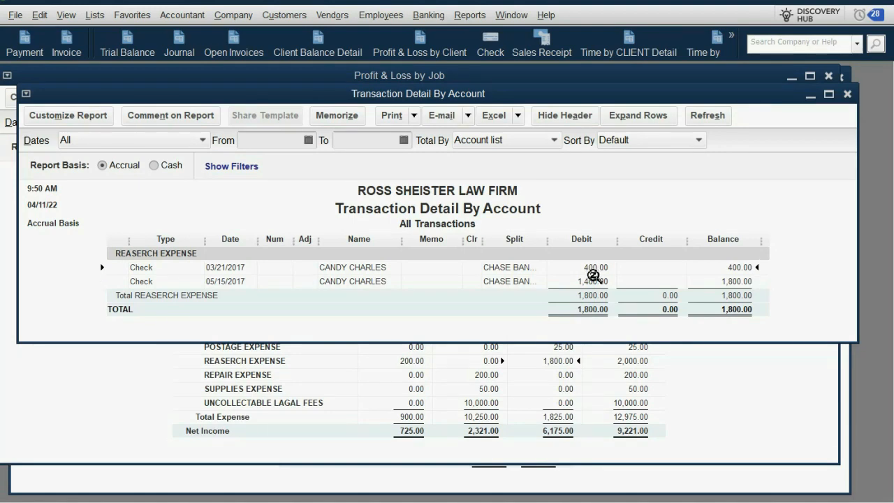
left_click(596, 274)
left_click(848, 94)
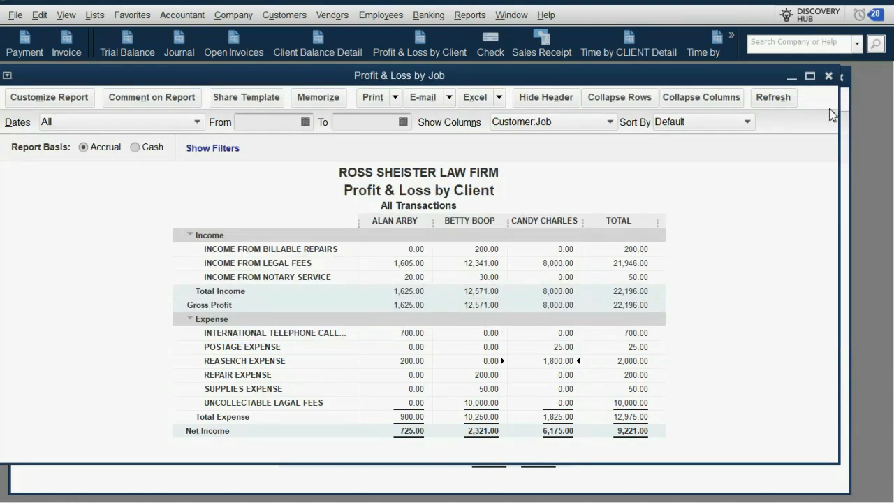
key("Escape")
key("Escape")
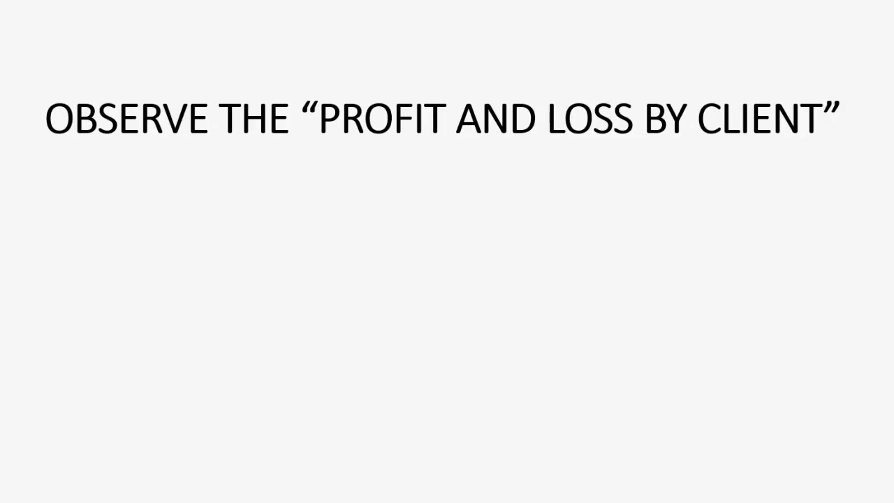
left_click(555, 272)
left_click(555, 272)
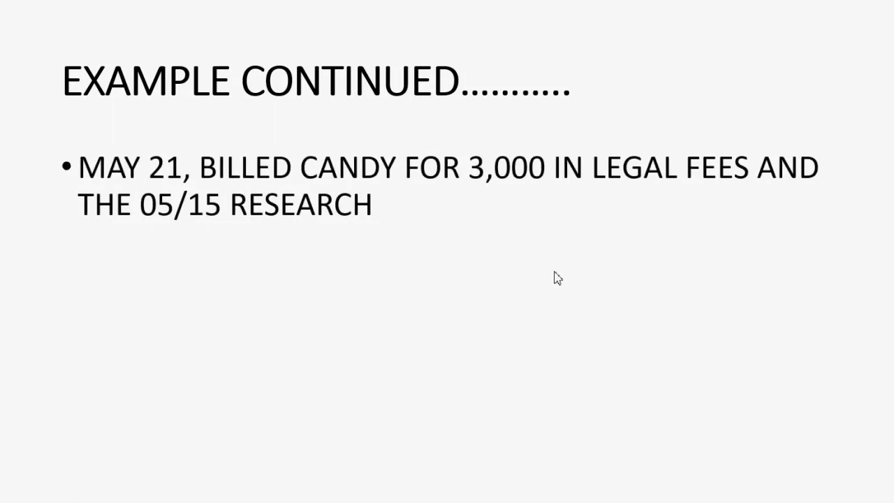